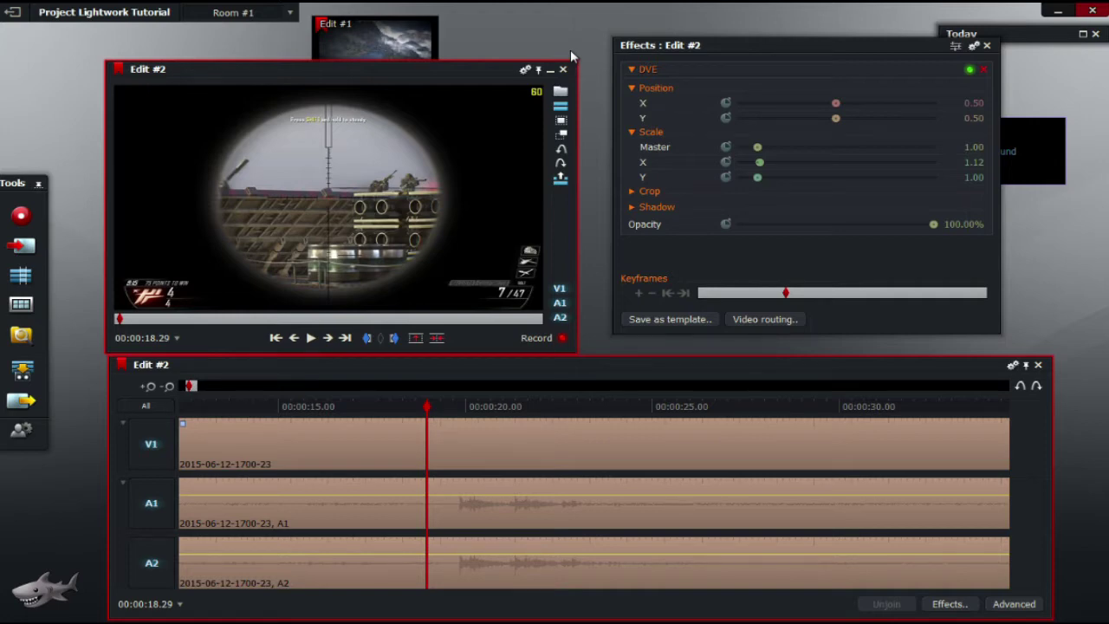
# Step: Review the sniper shot near 00:00:19, then show the Advanced per-track level and gain controls
pyautogui.moveTo(337, 158)
pyautogui.click(438, 408)
pyautogui.moveTo(437, 408)
pyautogui.mouseDown()
pyautogui.moveTo(587, 417)
pyautogui.moveTo(423, 419)
pyautogui.moveTo(438, 420)
pyautogui.mouseUp()
pyautogui.press('space')
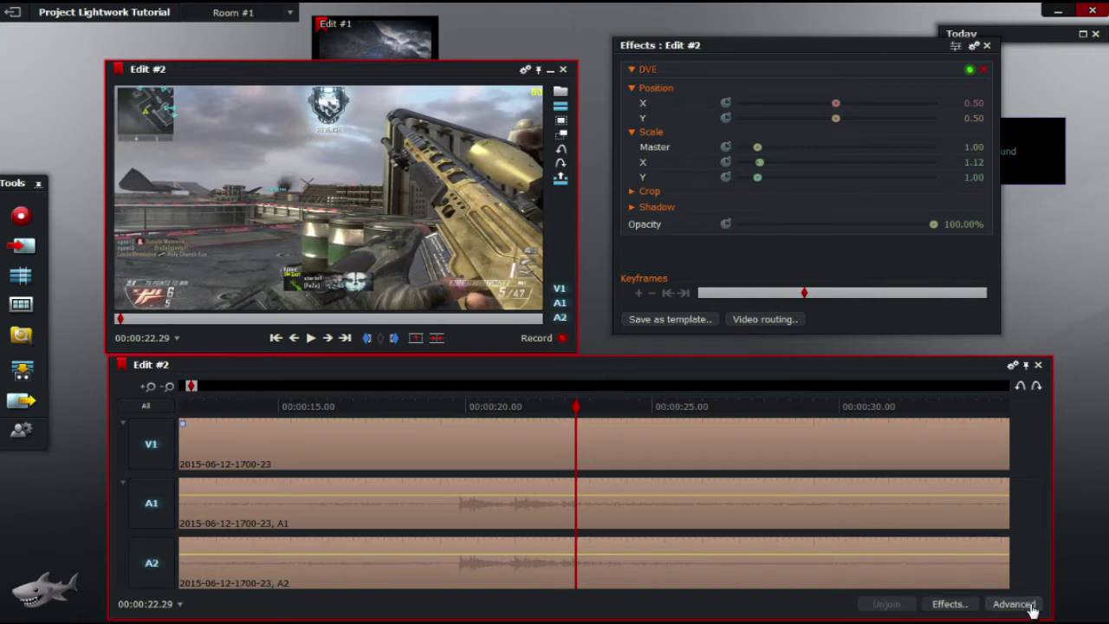
pyautogui.click(1031, 610)
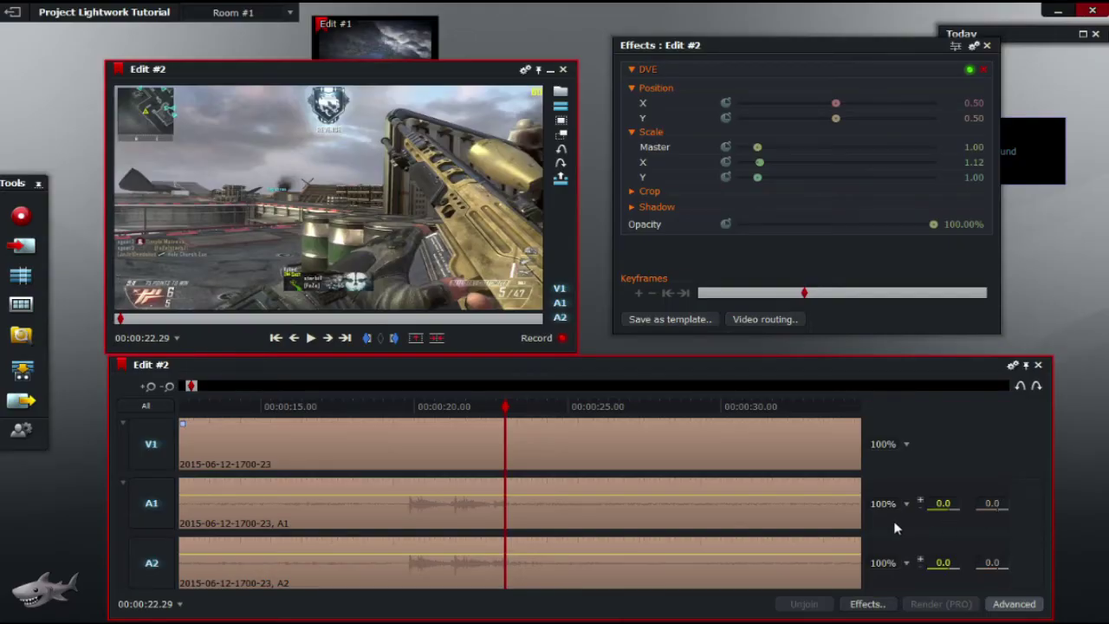
# Step: Play back the edit from about 00:00:20 to review the sniper shot
pyautogui.moveTo(507, 409); pyautogui.dragTo(387, 404)
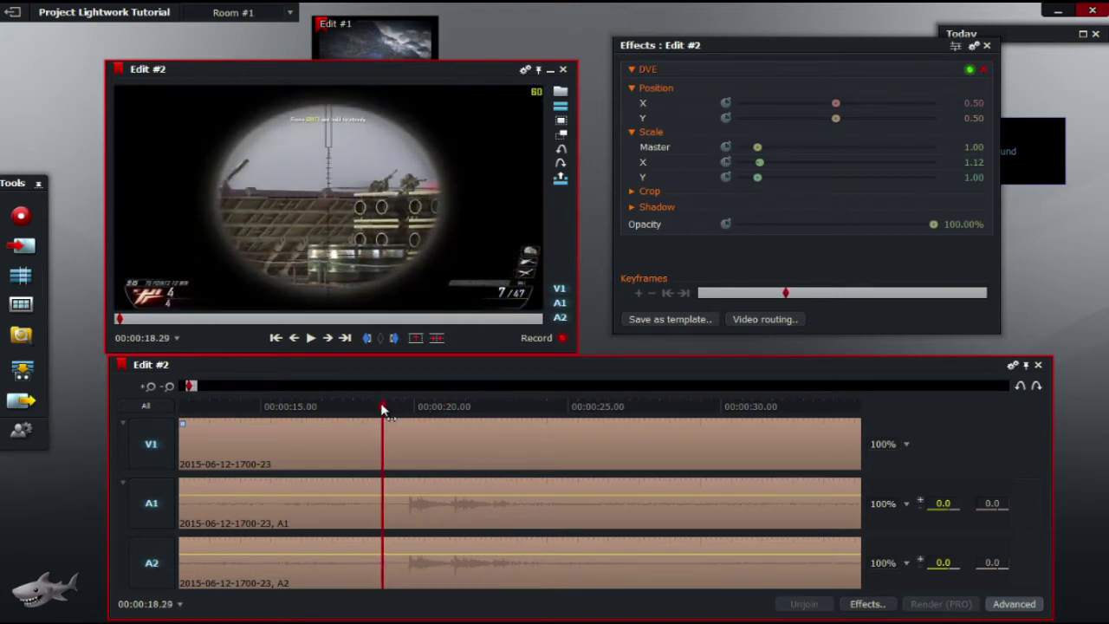
pyautogui.press('space')
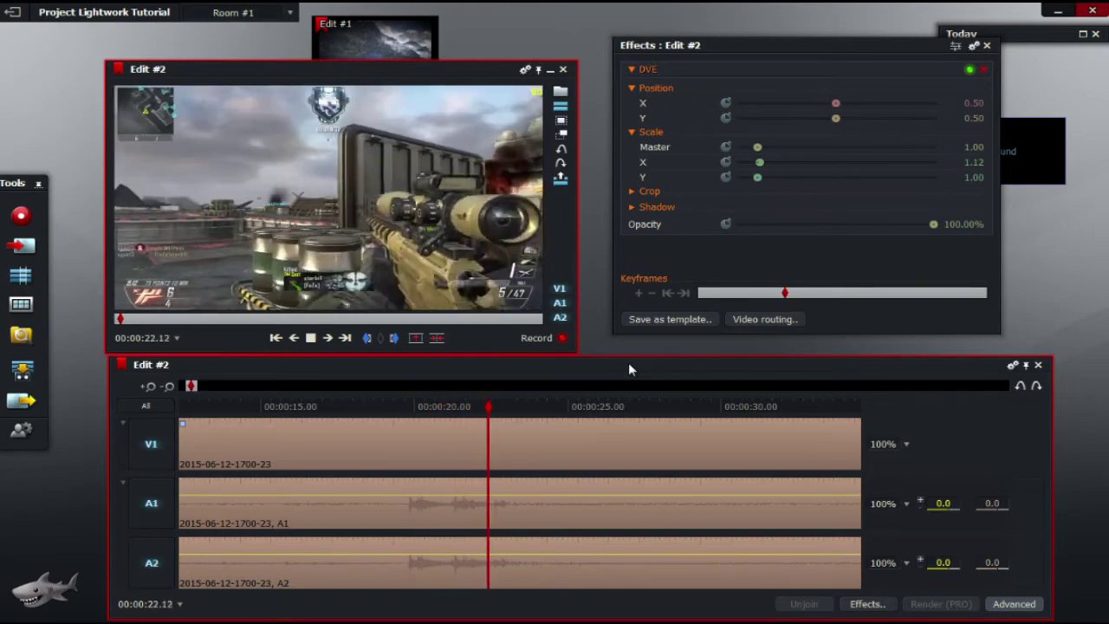
pyautogui.press('space')
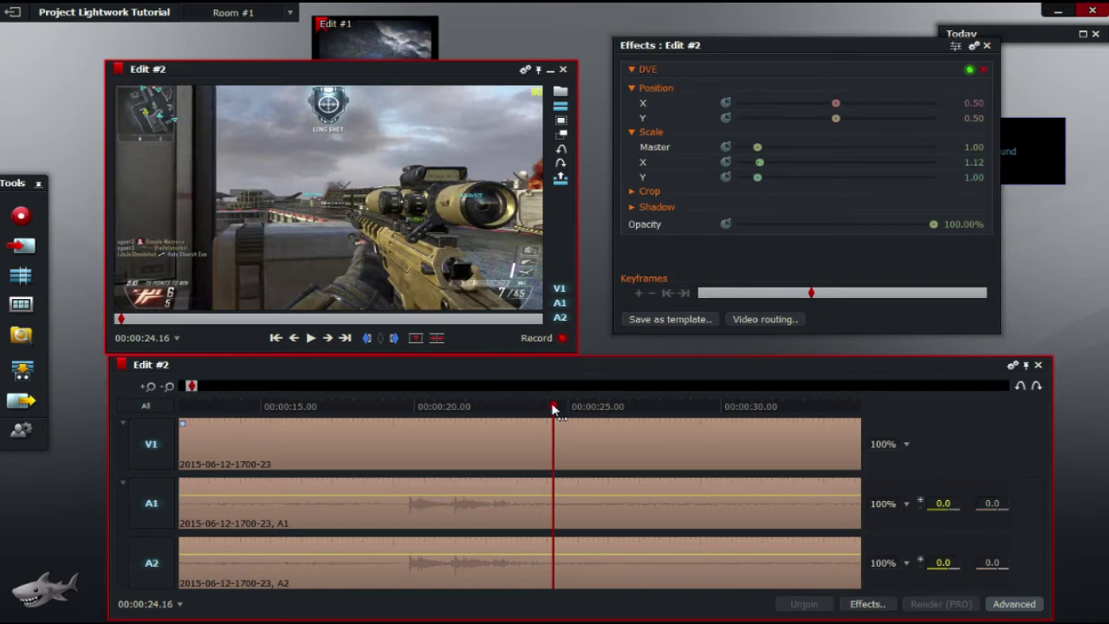
# Step: Zoom the timeline in twice around 00:00:19.17 and step through the shot frame by frame
pyautogui.moveTo(554, 409); pyautogui.dragTo(413, 409)
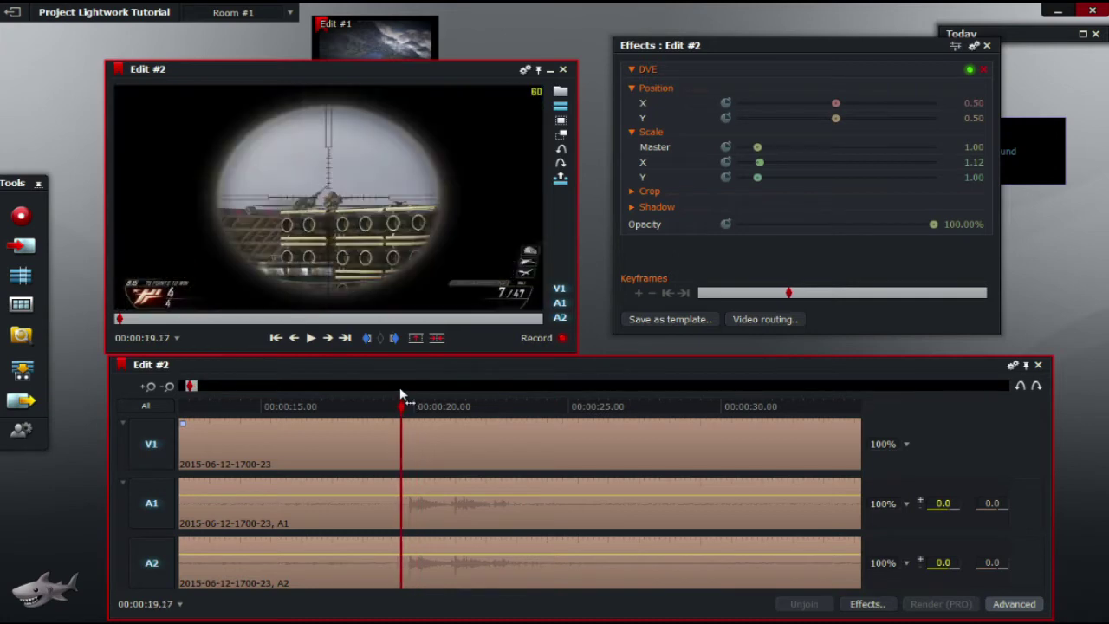
pyautogui.click(150, 387)
pyautogui.click(151, 388)
pyautogui.press('Right')
pyautogui.press('Right')
pyautogui.press('Right')
pyautogui.press('Right')
pyautogui.press('Right')
pyautogui.press('Right')
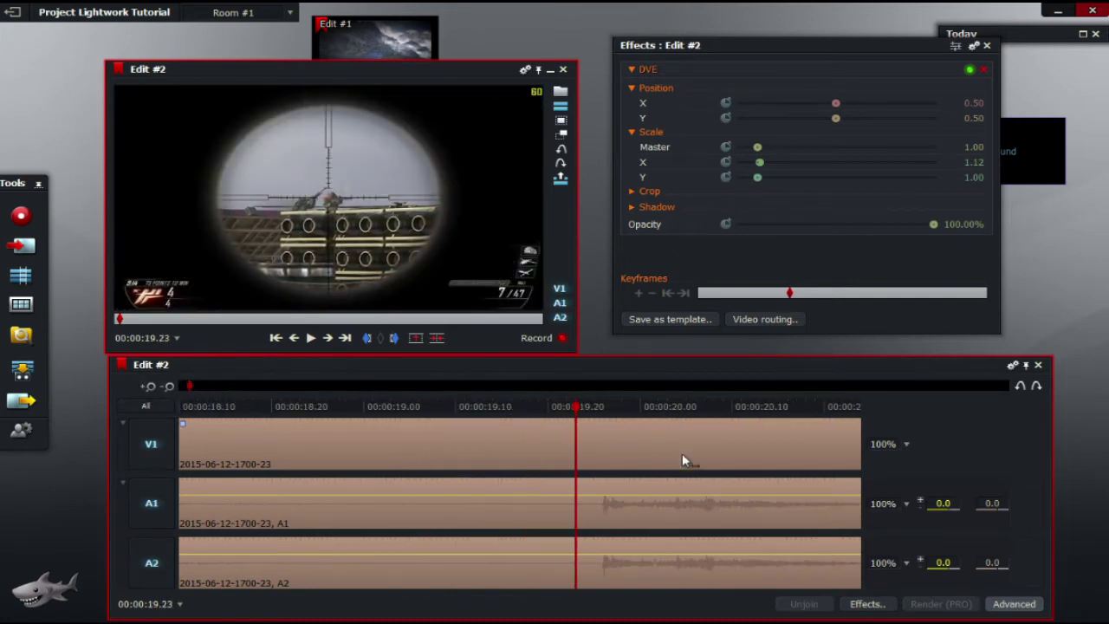
pyautogui.press('Right')
pyautogui.press('Right')
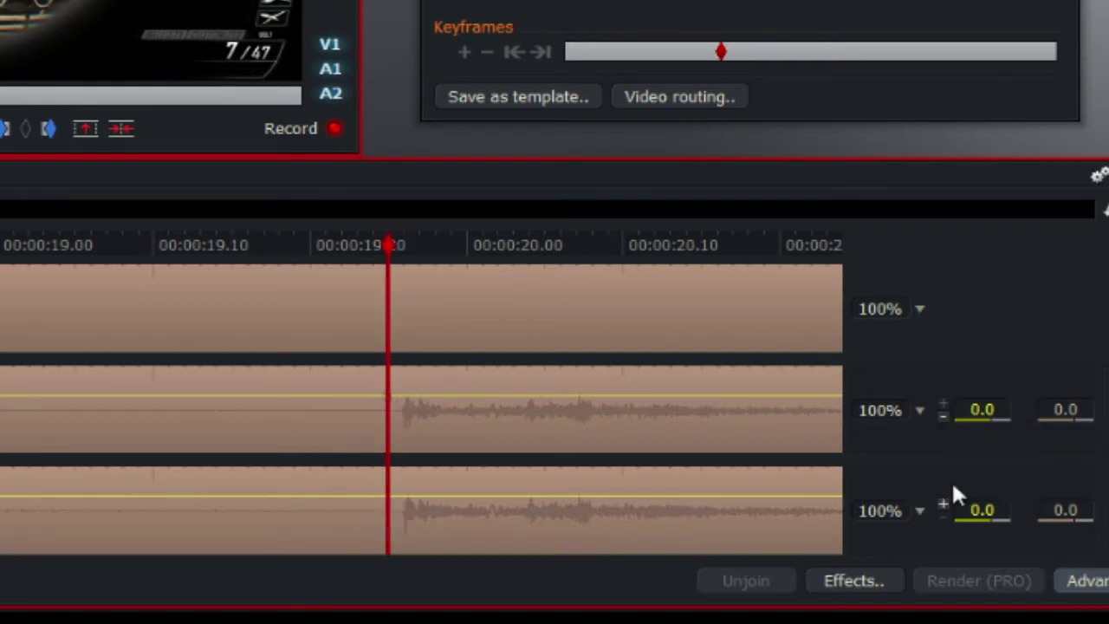
pyautogui.moveTo(387, 251); pyautogui.dragTo(59, 248)
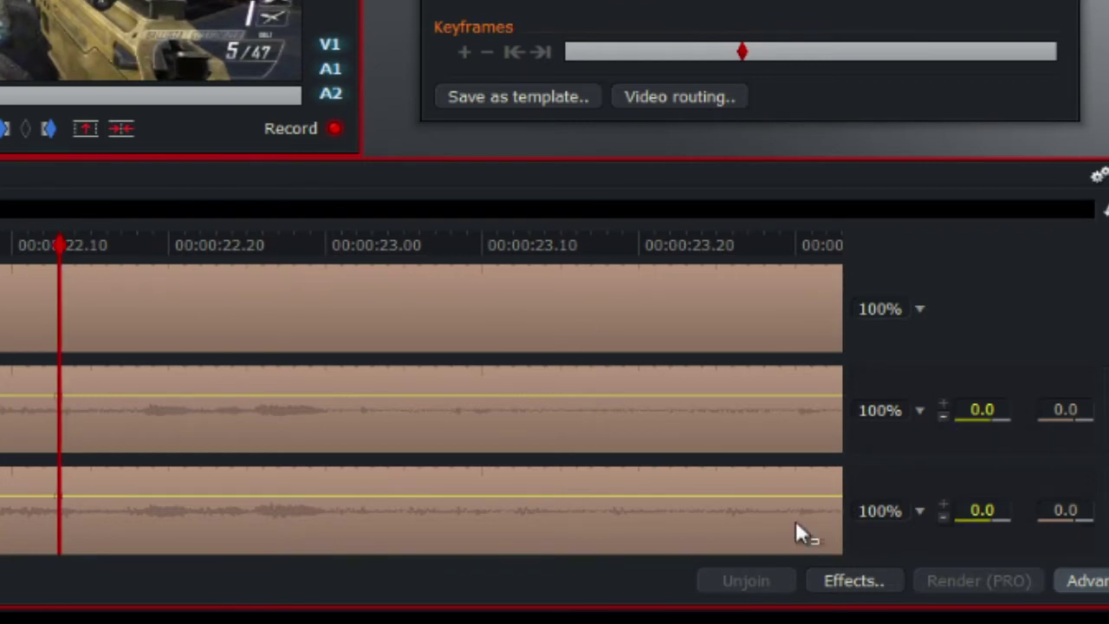
# Step: Park the playhead at about 00:00:19.20 and add level keyframes on A1 and A2
pyautogui.click(169, 387)
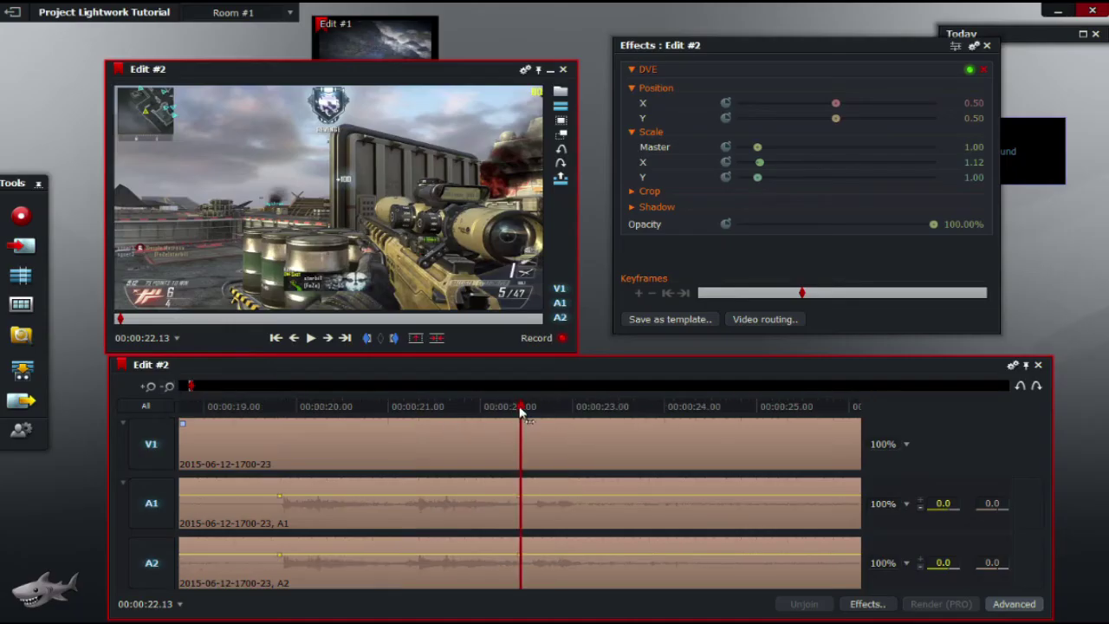
pyautogui.moveTo(263, 248); pyautogui.dragTo(101, 250)
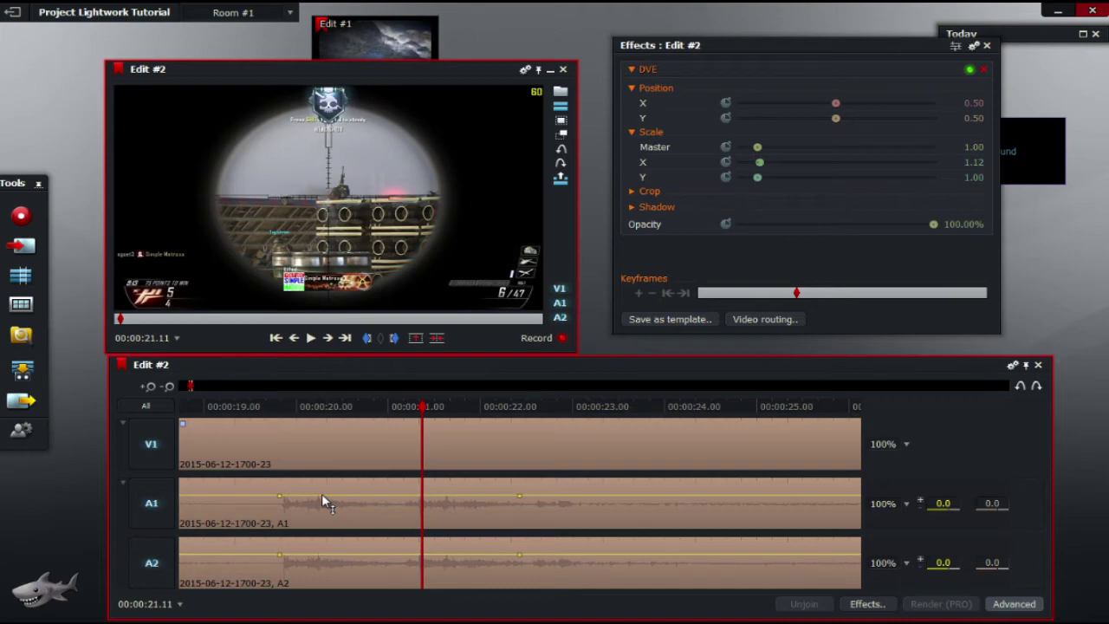
pyautogui.click(150, 385)
pyautogui.moveTo(512, 400); pyautogui.dragTo(367, 407)
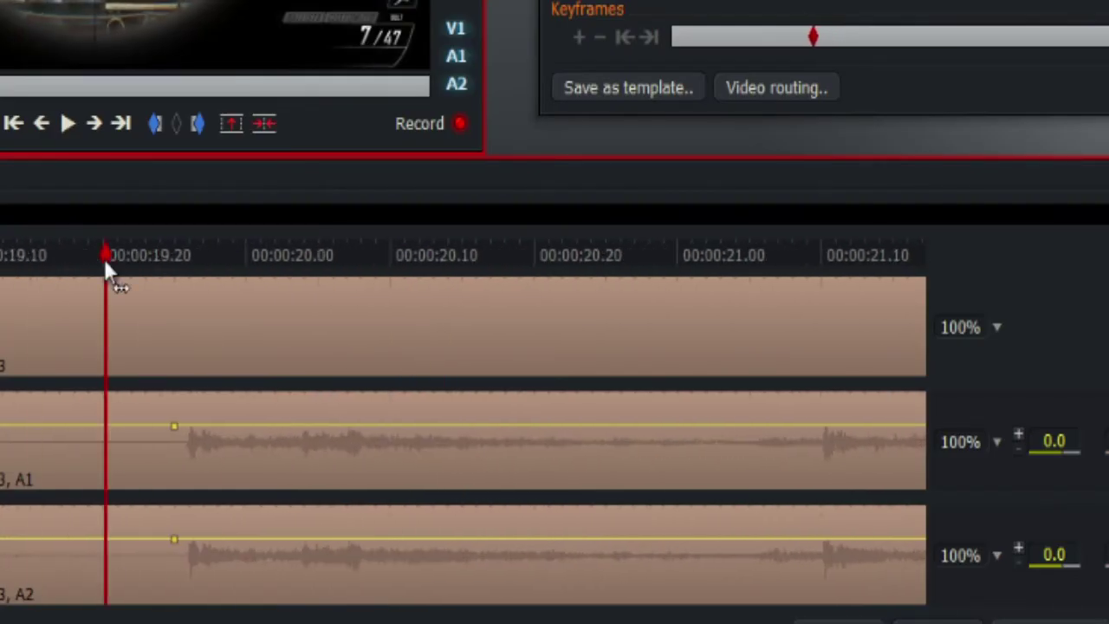
pyautogui.moveTo(153, 259); pyautogui.dragTo(160, 256)
pyautogui.scroll(3, 463, 346)
pyautogui.press('Right')
pyautogui.press('Left')
pyautogui.press('Right')
pyautogui.press('Left')
pyautogui.click(1019, 436)
pyautogui.click(1019, 548)
# Step: Advance to about 00:00:22.12 and add matching level keyframes on A1 and A2
pyautogui.press('Right')
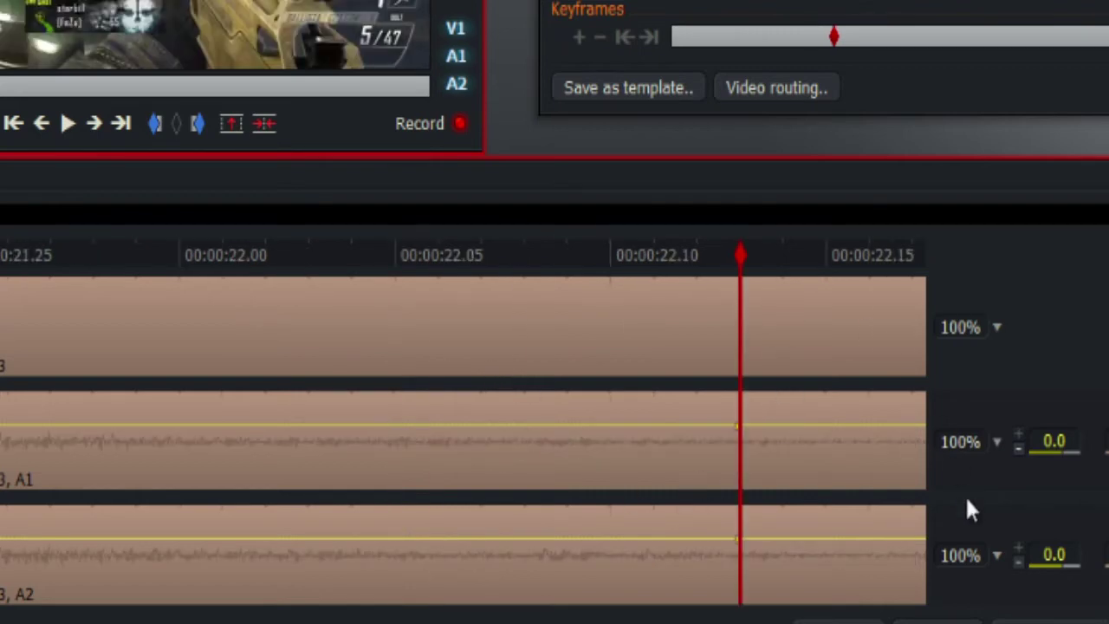
pyautogui.press('Right')
pyautogui.click(1019, 435)
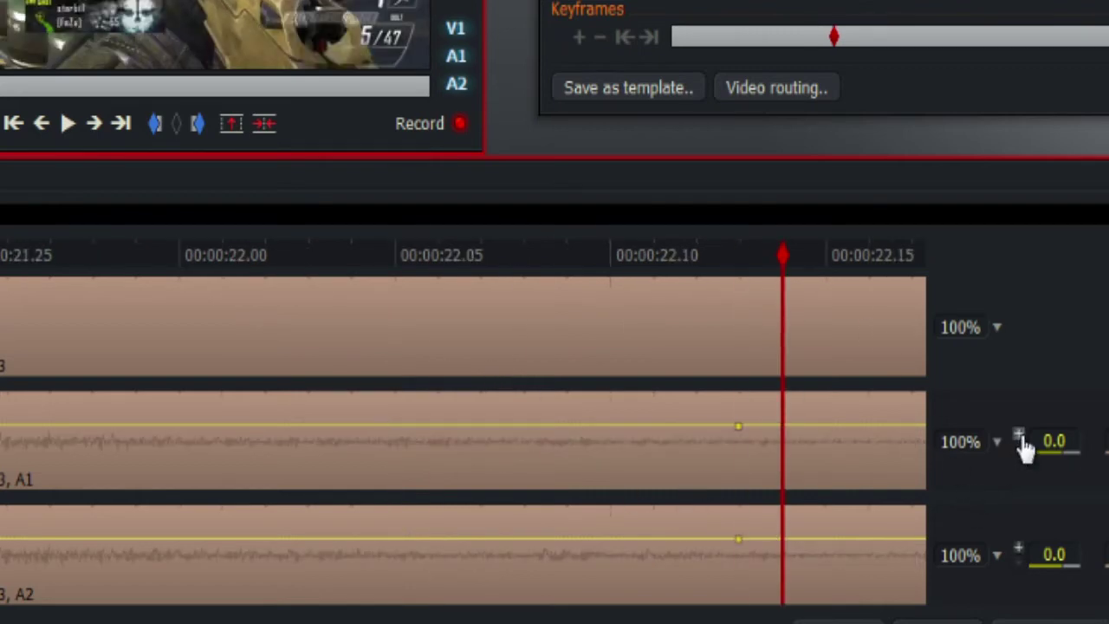
pyautogui.click(1019, 548)
# Step: Move the playhead back to about 00:00:21.1
pyautogui.scroll(-3, 419, 244)
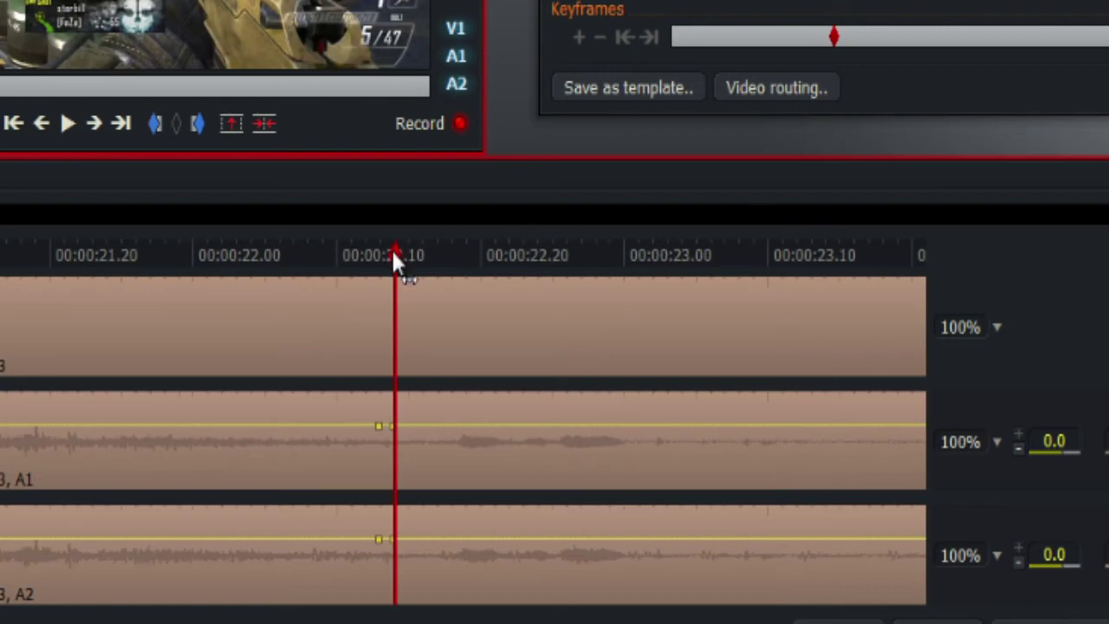
pyautogui.press('j')
pyautogui.click(96, 256)
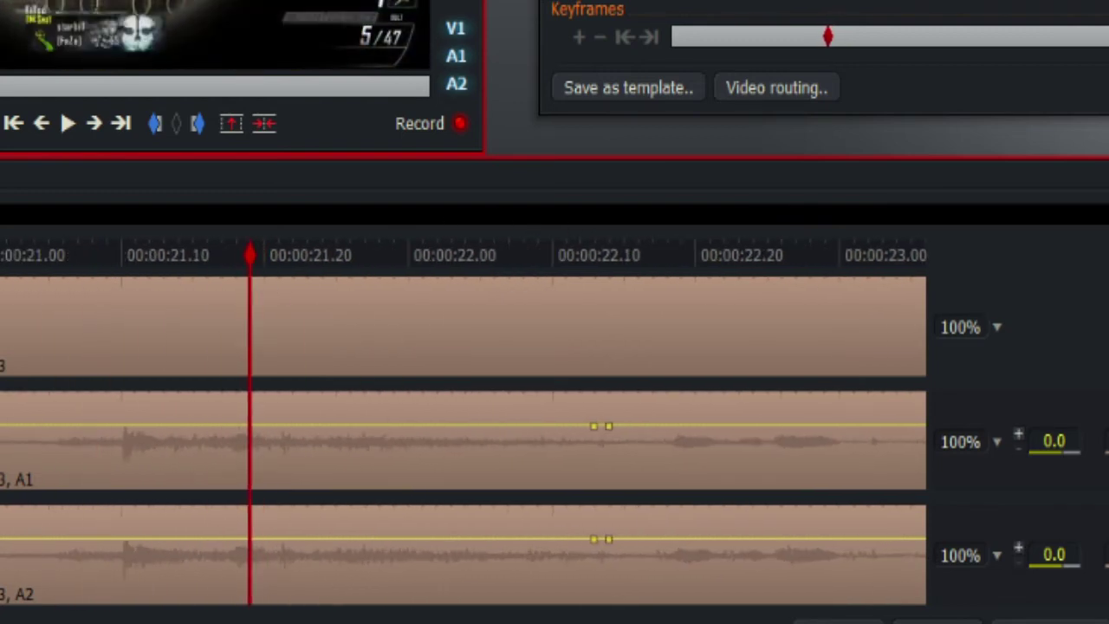
pyautogui.scroll(-3, 446, 404)
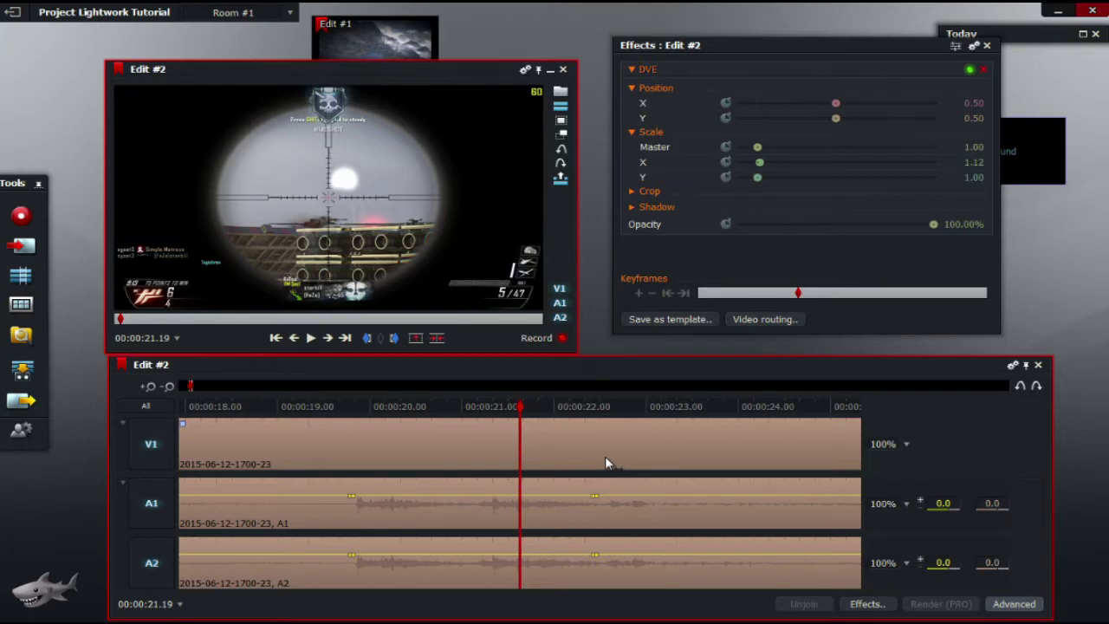
# Step: At 00:00:22.13, set the A1 and A2 sound levels to -20 dB
pyautogui.click(605, 456)
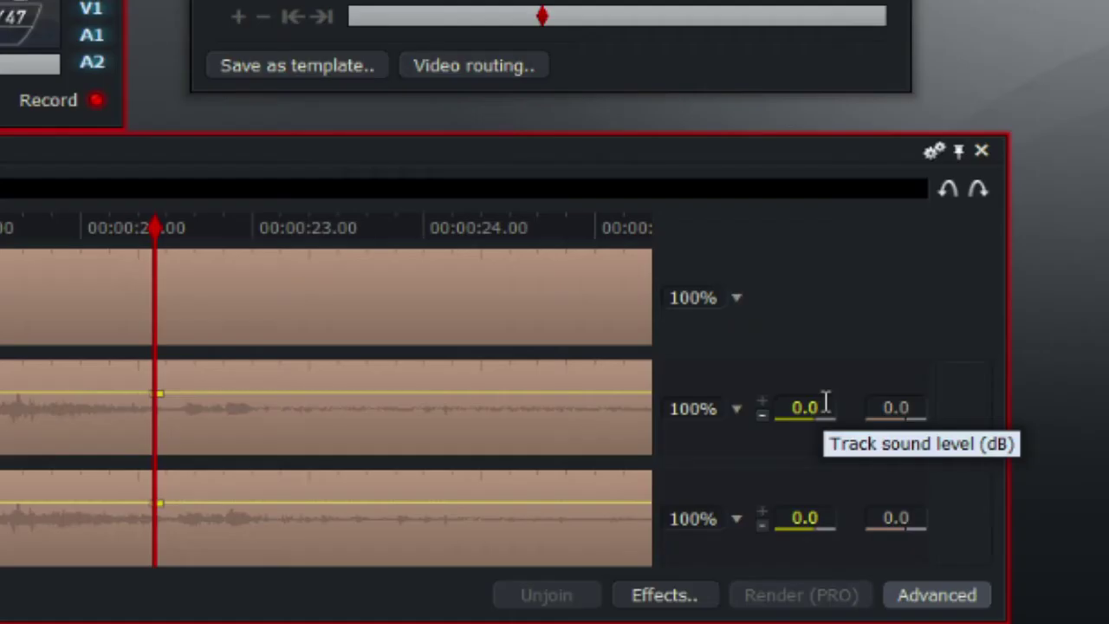
pyautogui.click(826, 404)
pyautogui.write('-')
pyautogui.press('BackSpace')
pyautogui.press('BackSpace')
pyautogui.press('BackSpace')
pyautogui.press('BackSpace')
pyautogui.write('-20')
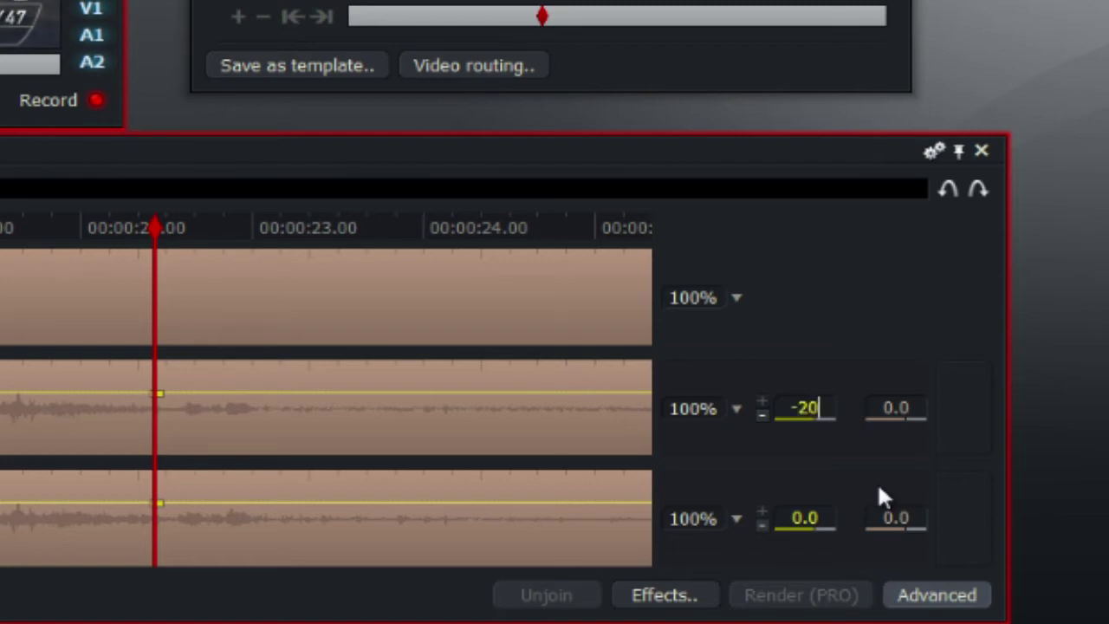
pyautogui.click(821, 518)
pyautogui.write('-20')
pyautogui.press('Return')
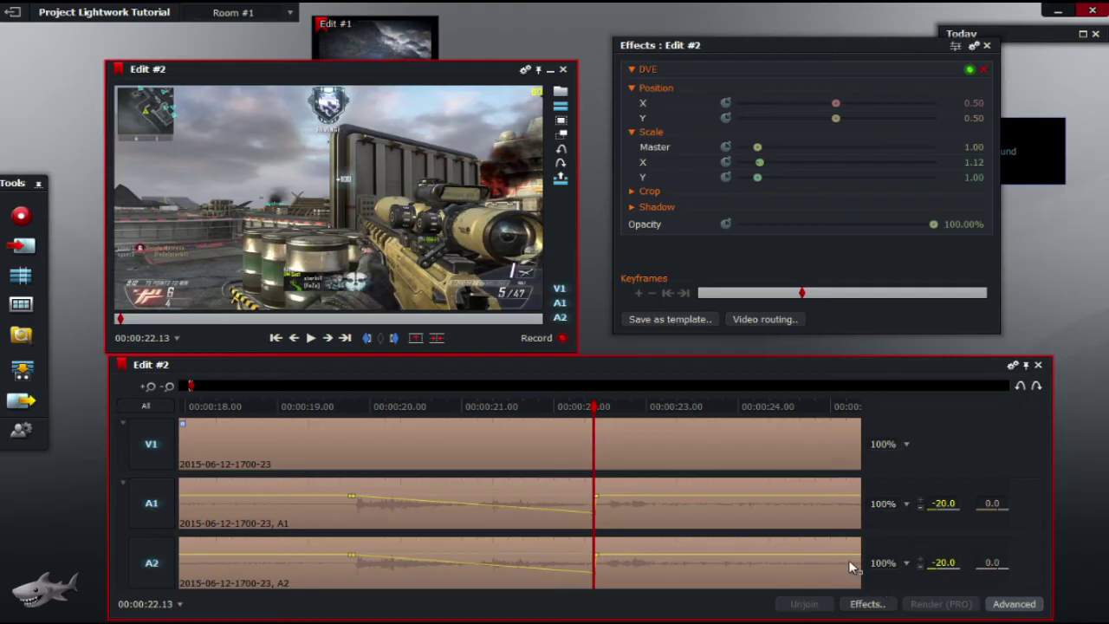
# Step: At the first keyframe (00:00:19.25), set A1 and A2 sound levels to -20 dB
pyautogui.press('Up')
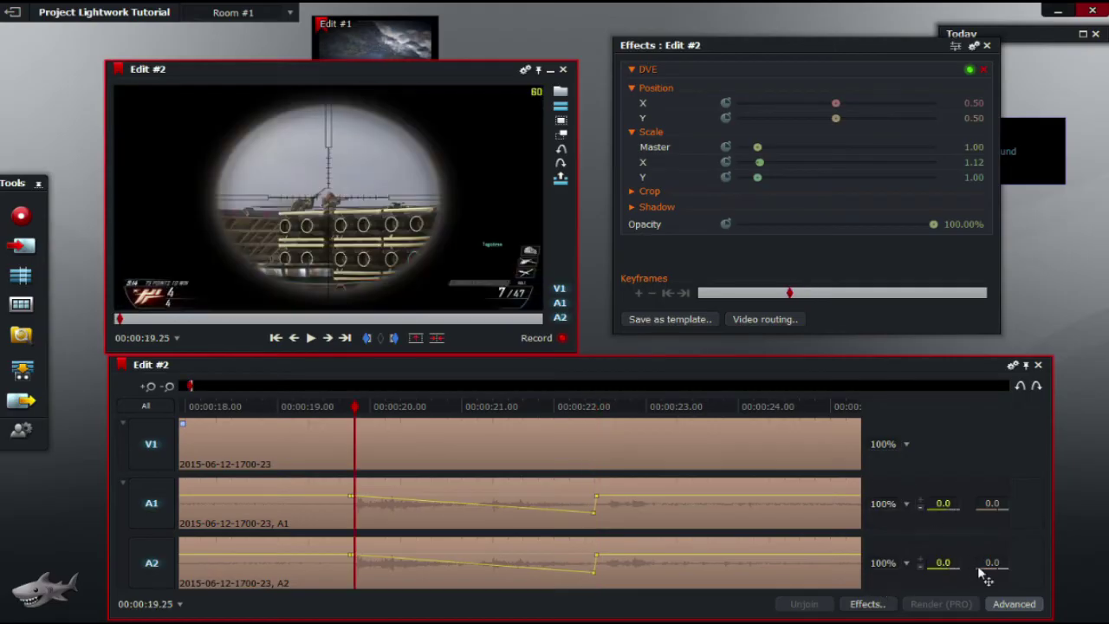
pyautogui.click(947, 502)
pyautogui.write('-20')
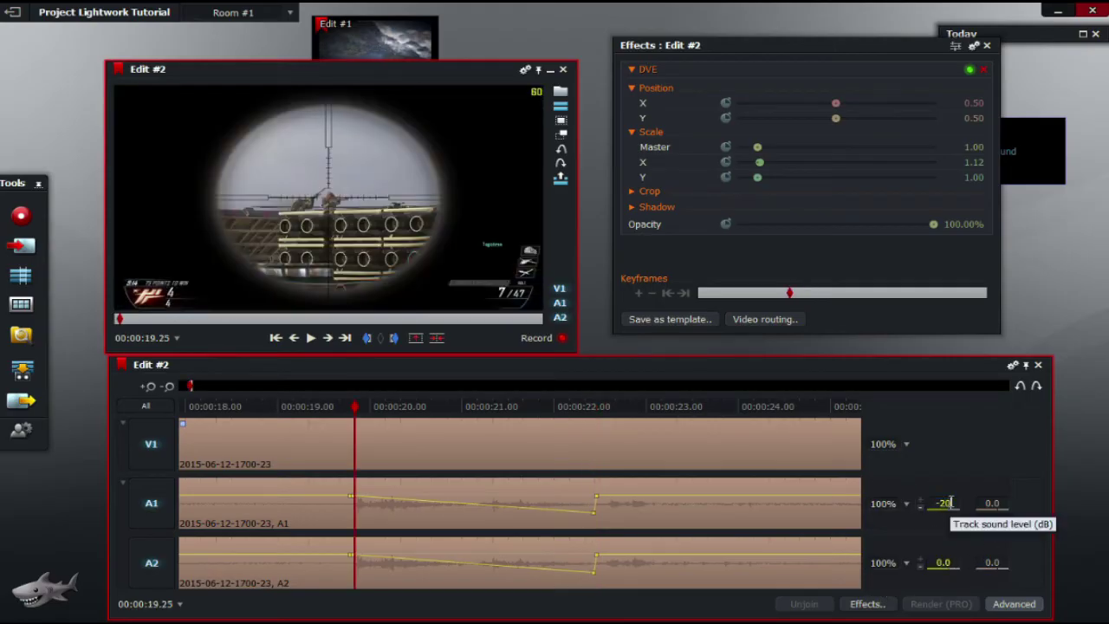
pyautogui.click(945, 563)
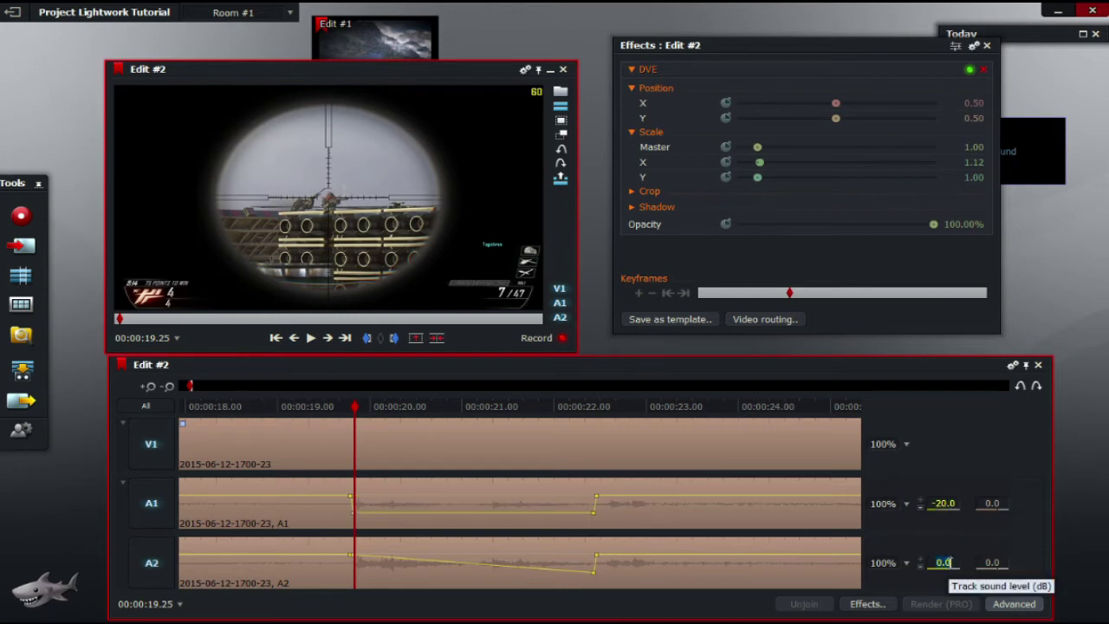
pyautogui.write('-20')
pyautogui.press('Return')
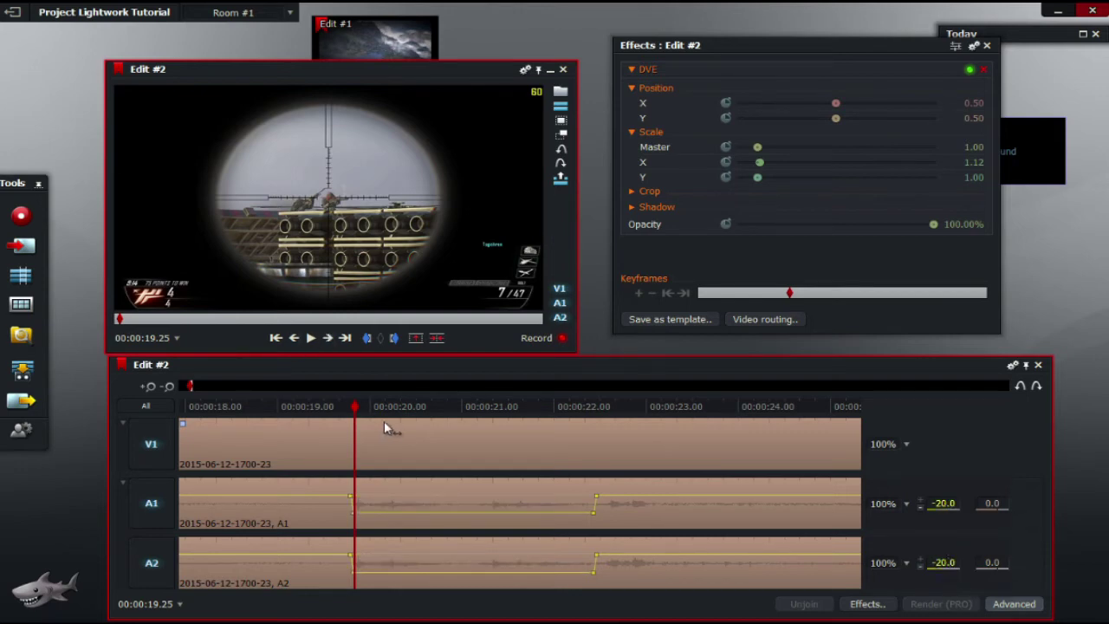
pyautogui.moveTo(362, 409); pyautogui.dragTo(329, 422)
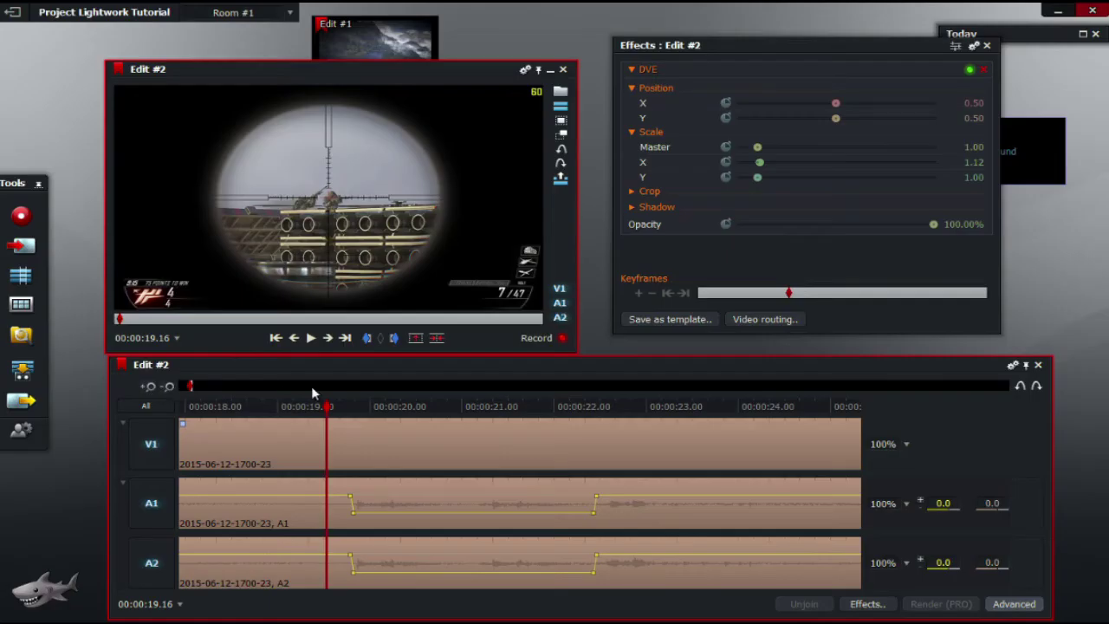
# Step: Play back the dip from 00:00:19.03, undo the level change, and park at 00:00:19.21
pyautogui.moveTo(327, 405); pyautogui.dragTo(179, 408)
pyautogui.press('space')
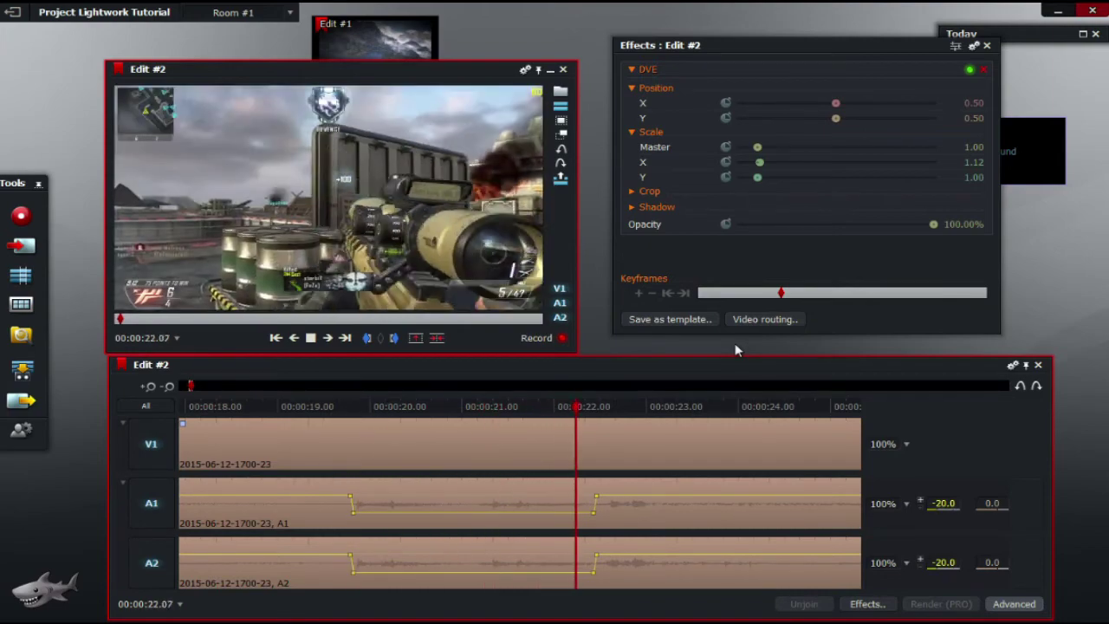
pyautogui.press('space')
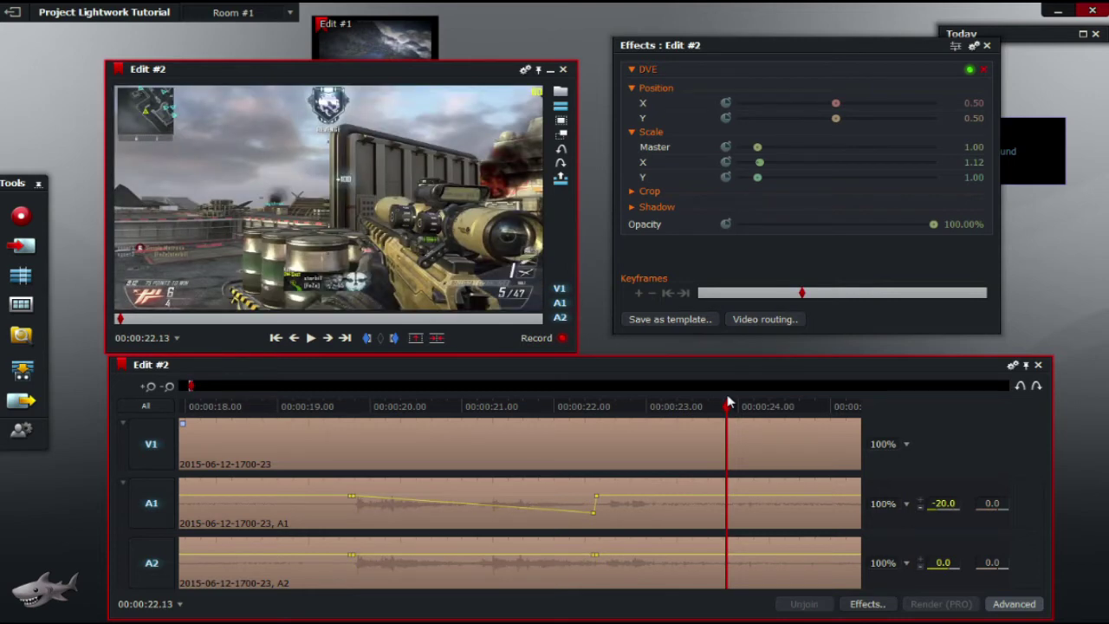
pyautogui.hotkey('ctrl', 'z')
pyautogui.press('Right')
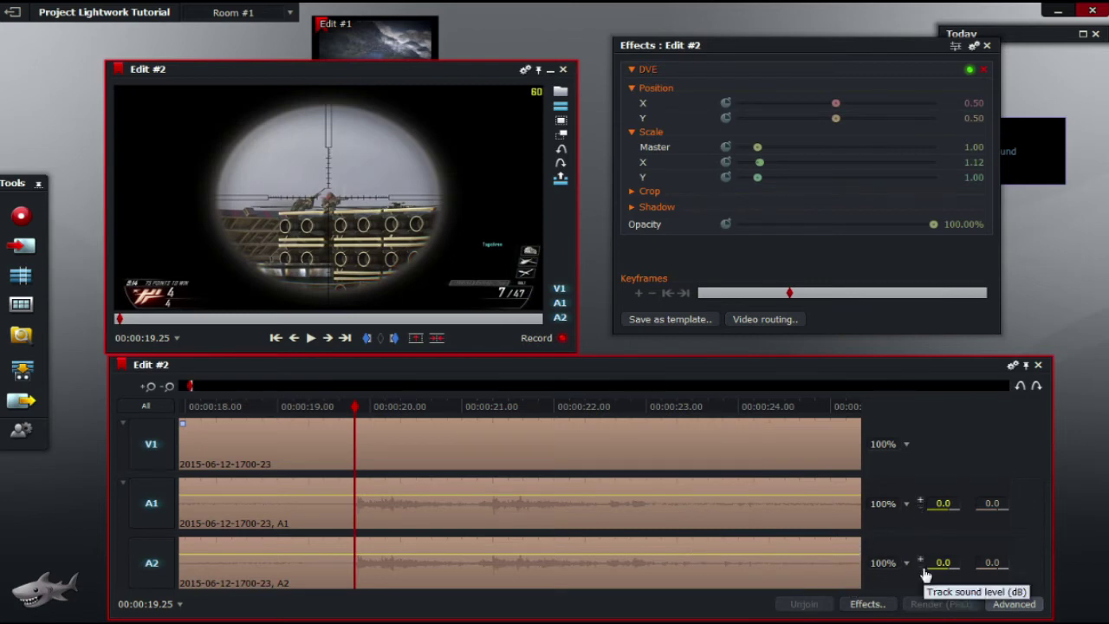
pyautogui.click(344, 408)
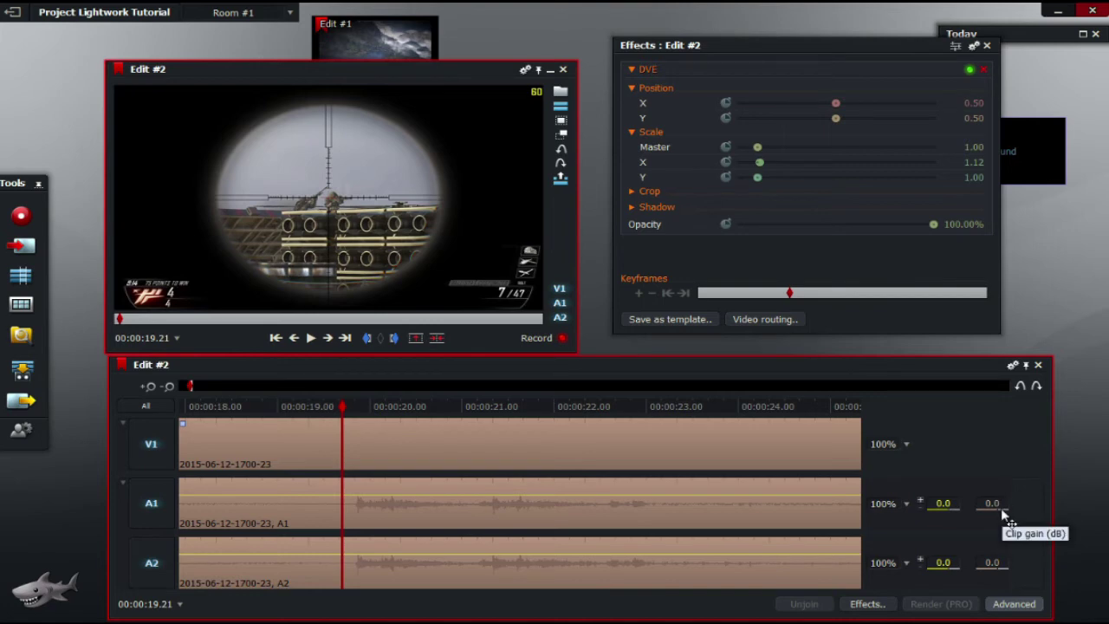
pyautogui.moveTo(1003, 515); pyautogui.dragTo(985, 523)
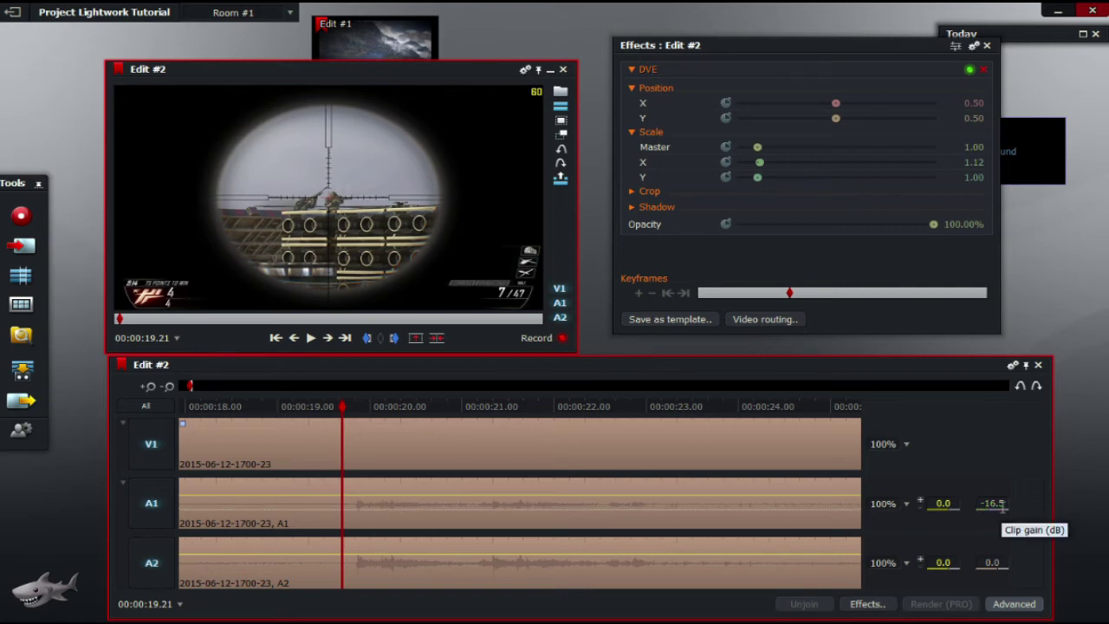
pyautogui.press('BackSpace')
pyautogui.write('-20')
pyautogui.click(996, 563)
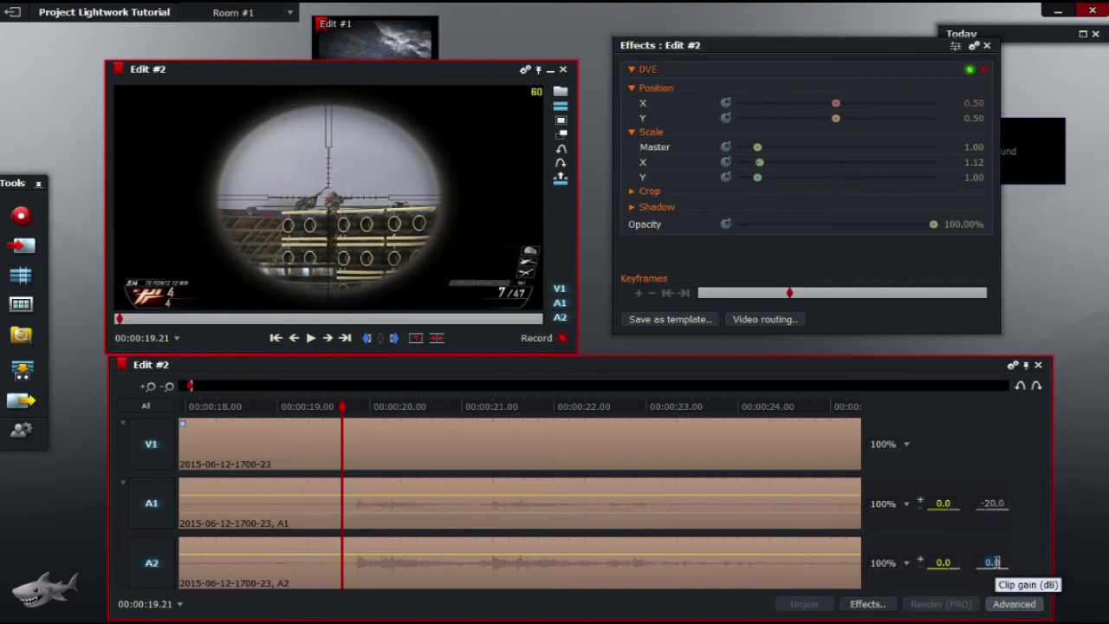
pyautogui.press('BackSpace')
pyautogui.write('-20')
pyautogui.press('Return')
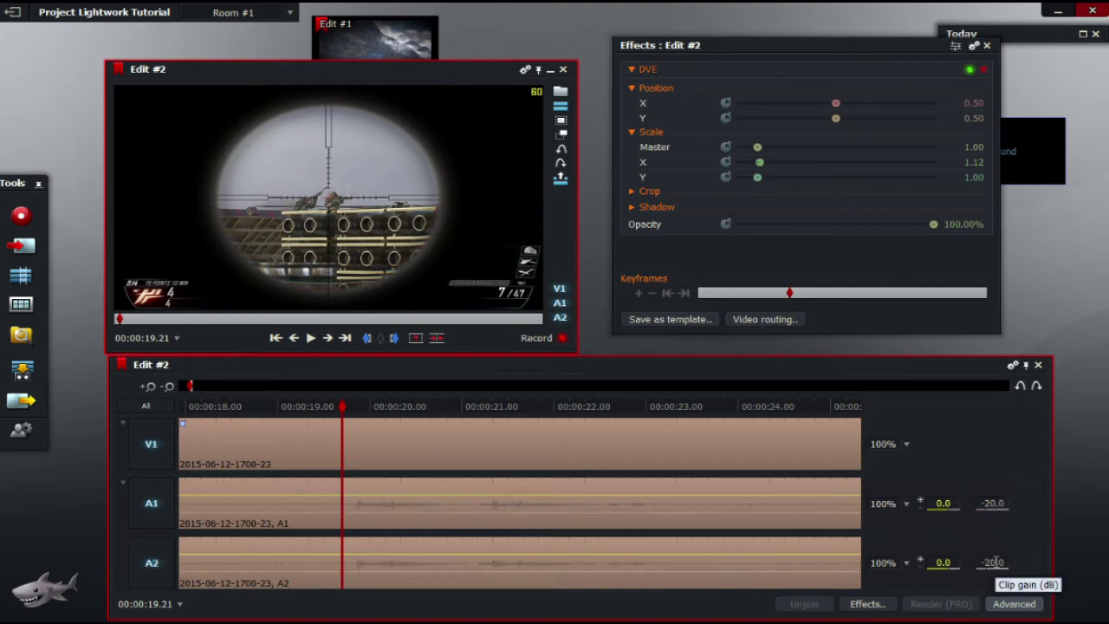
pyautogui.click(169, 387)
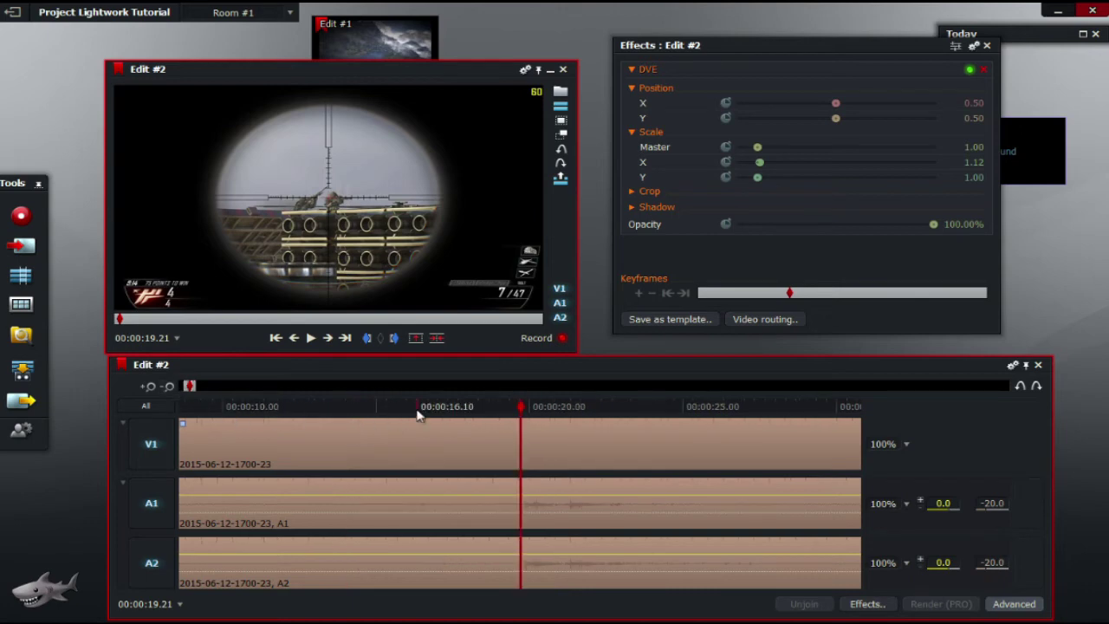
pyautogui.moveTo(520, 408); pyautogui.dragTo(478, 408)
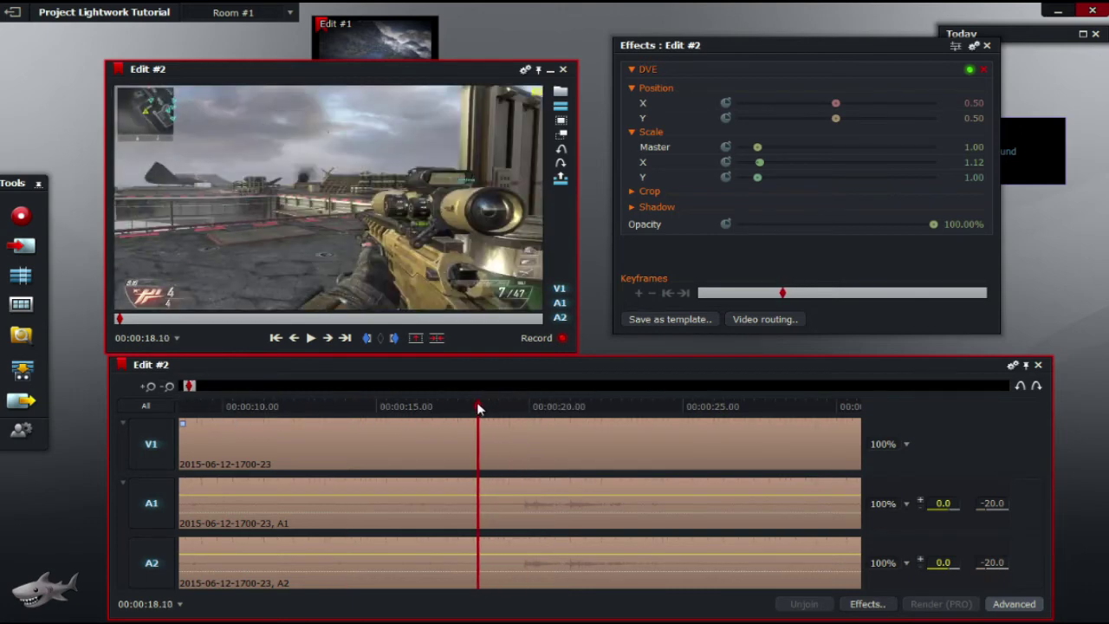
pyautogui.press('space')
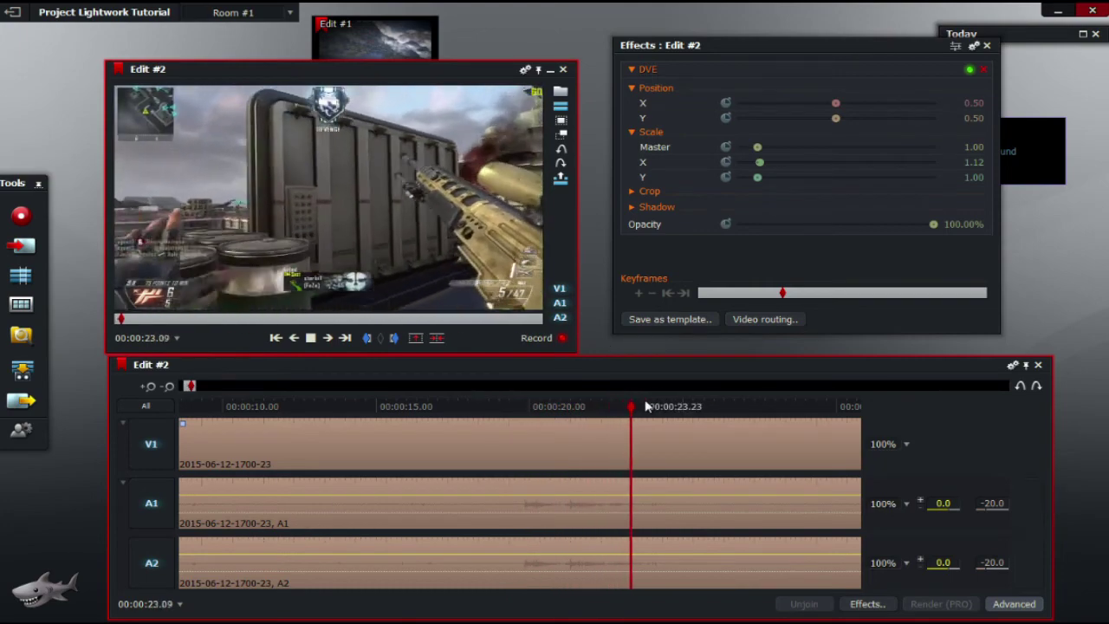
pyautogui.press('space')
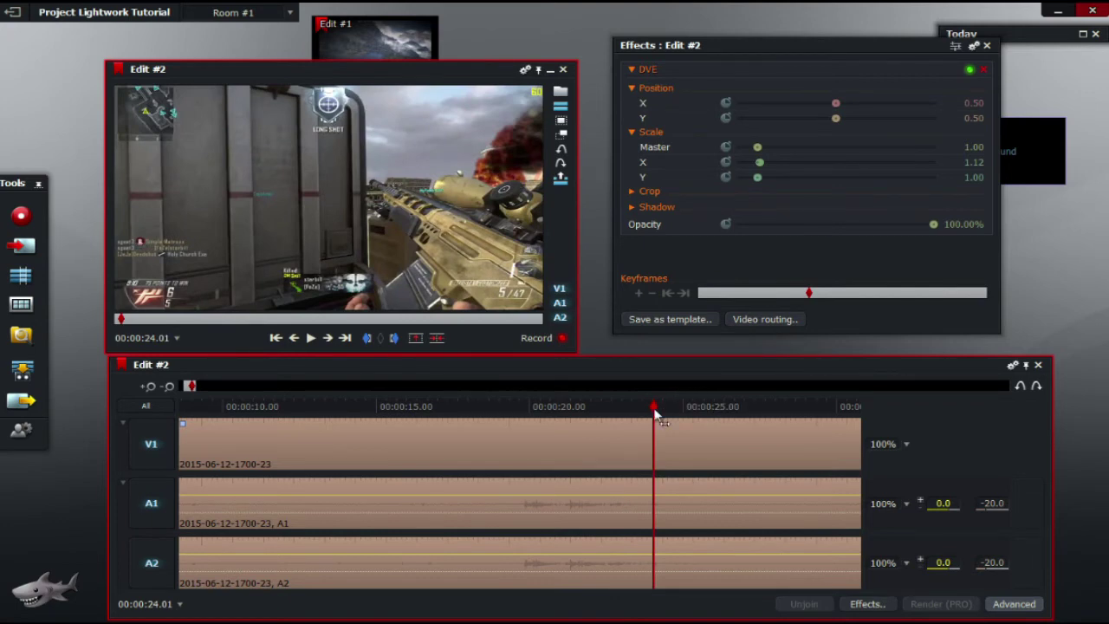
pyautogui.moveTo(656, 416); pyautogui.dragTo(510, 412)
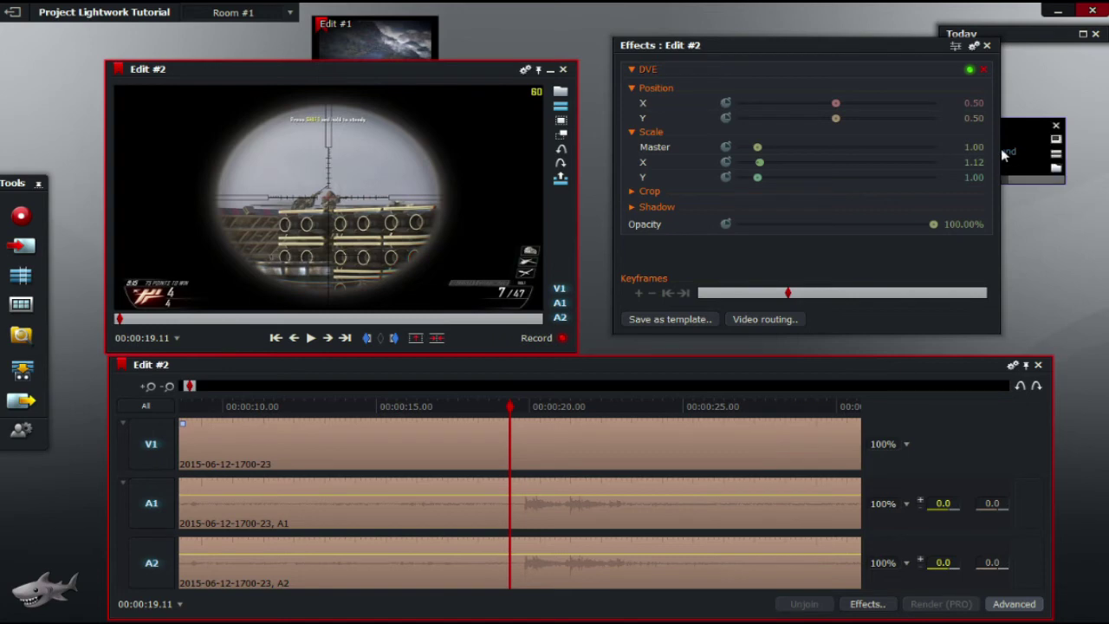
# Step: Add two new tracks of type Audio to Edit #2 via Add tracks
pyautogui.moveTo(1023, 149); pyautogui.dragTo(822, 234)
pyautogui.moveTo(822, 234)
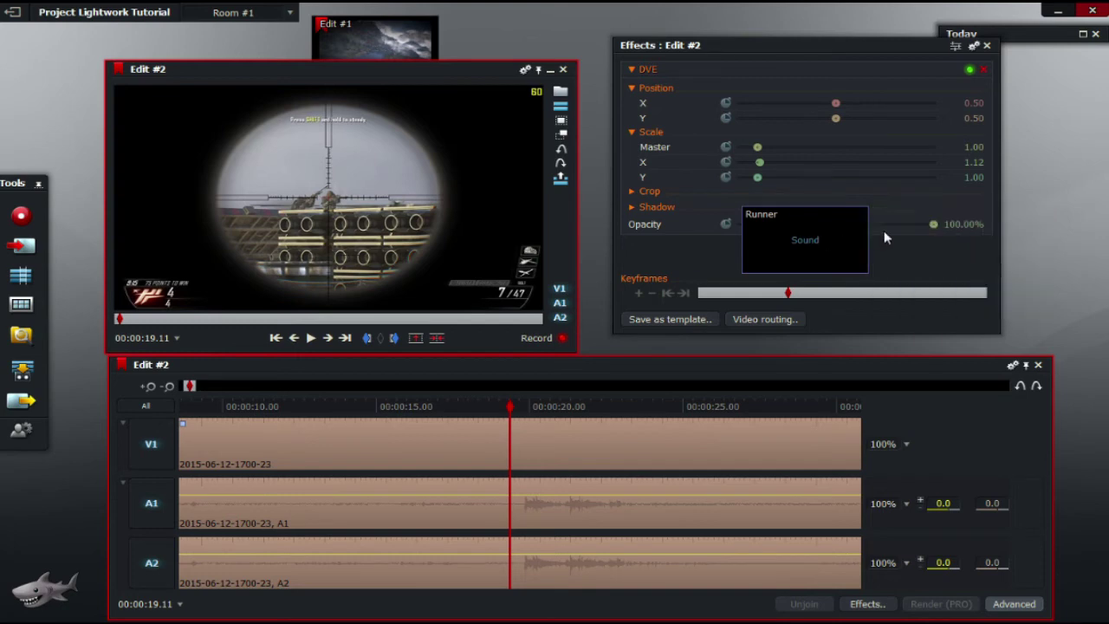
pyautogui.click(1013, 366)
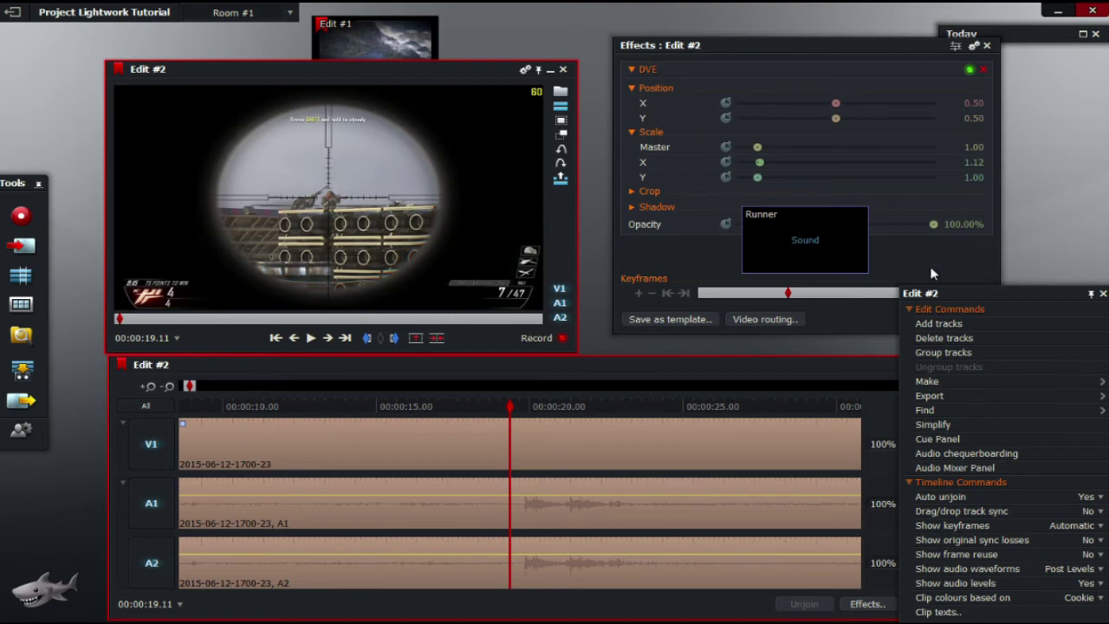
pyautogui.click(945, 321)
pyautogui.click(642, 275)
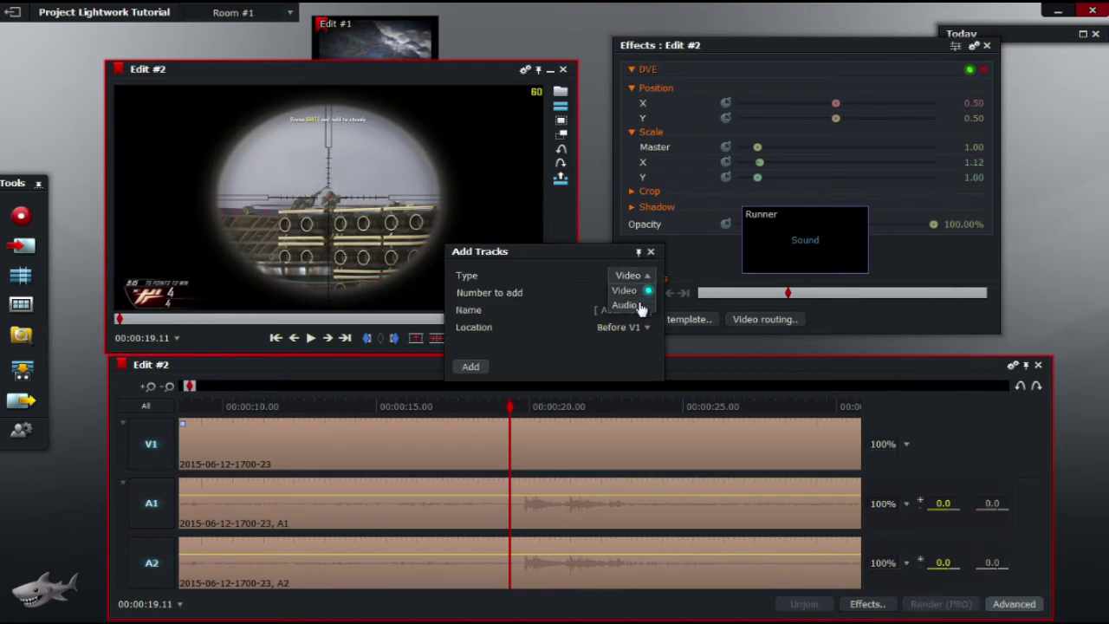
pyautogui.click(632, 307)
pyautogui.click(641, 293)
pyautogui.click(633, 323)
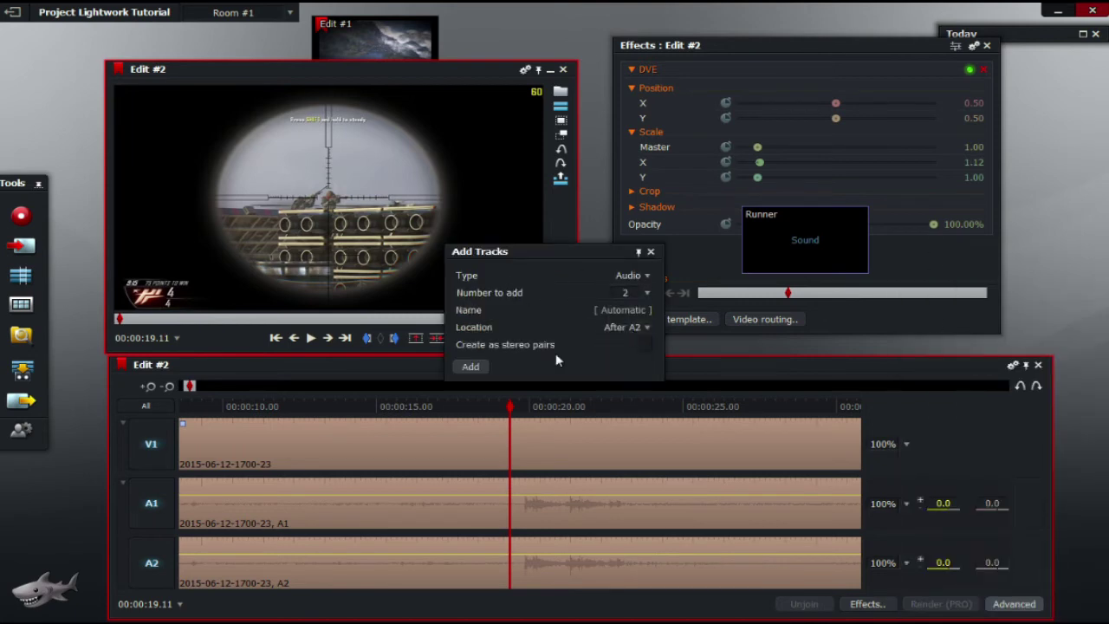
pyautogui.click(470, 366)
# Step: Place the Runner music clip on tracks A3 and A4, then scrub to 19.06
pyautogui.moveTo(515, 411)
pyautogui.mouseDown()
pyautogui.moveTo(441, 409)
pyautogui.moveTo(509, 411)
pyautogui.mouseUp()
pyautogui.moveTo(800, 243); pyautogui.dragTo(180, 555)
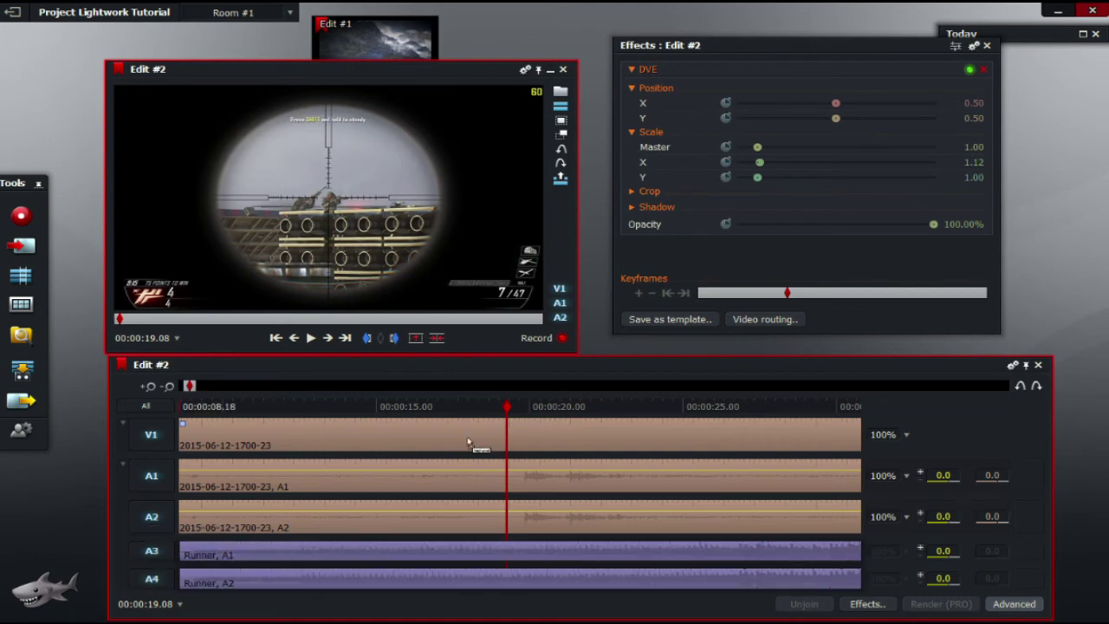
pyautogui.press('Home')
pyautogui.moveTo(176, 406); pyautogui.dragTo(506, 427)
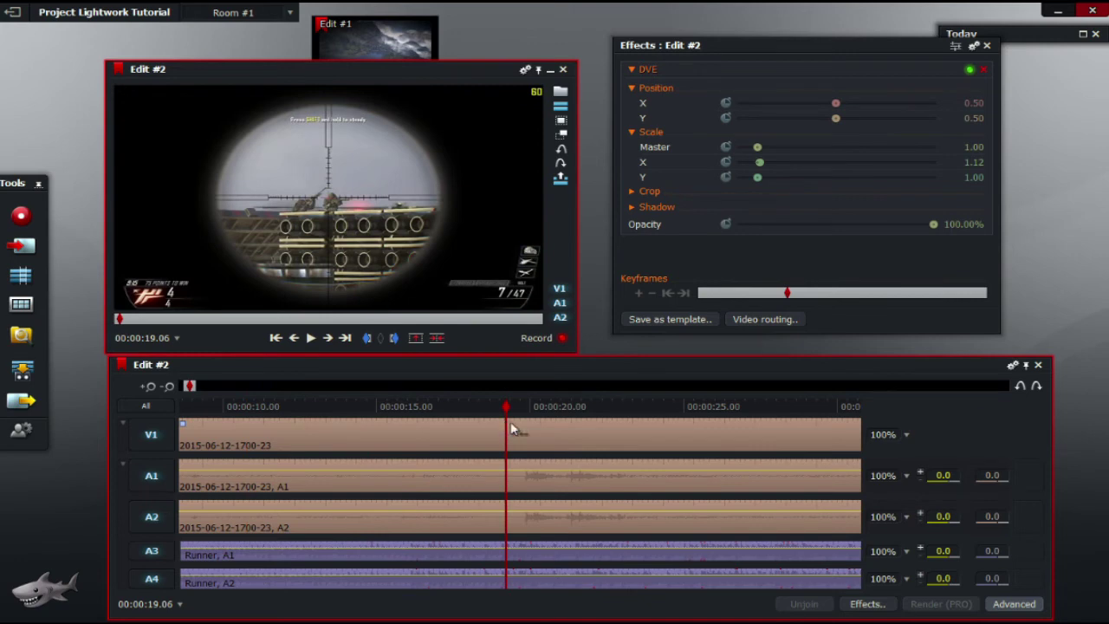
# Step: With the playhead at 19.15, enter -20 dB clip gain for A1 and A2
pyautogui.click(515, 414)
pyautogui.click(986, 475)
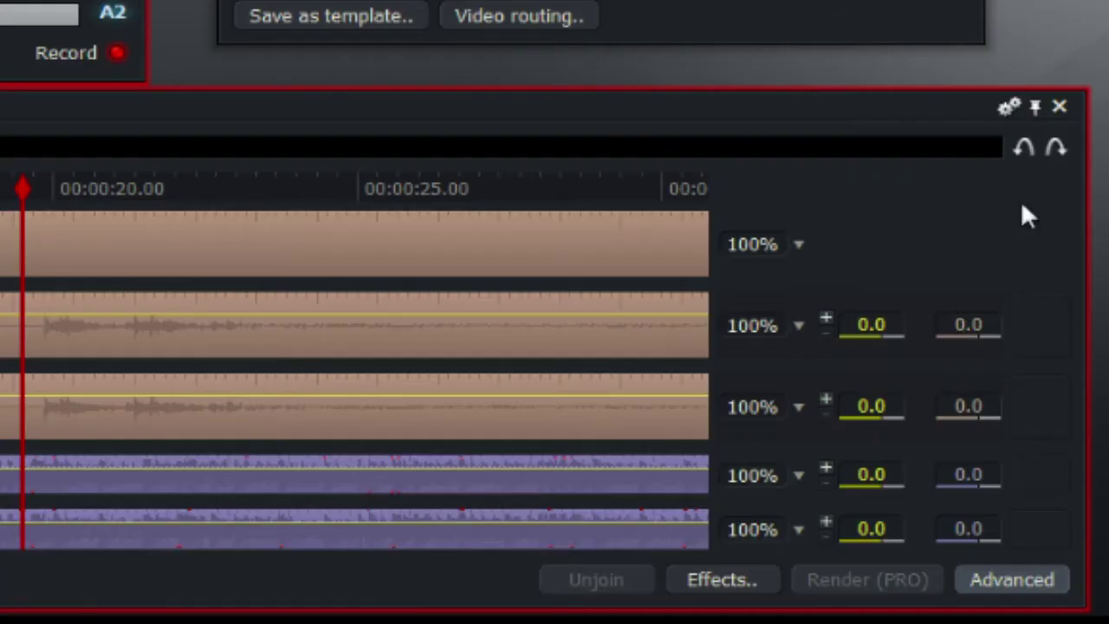
pyautogui.write('-20')
pyautogui.click(960, 401)
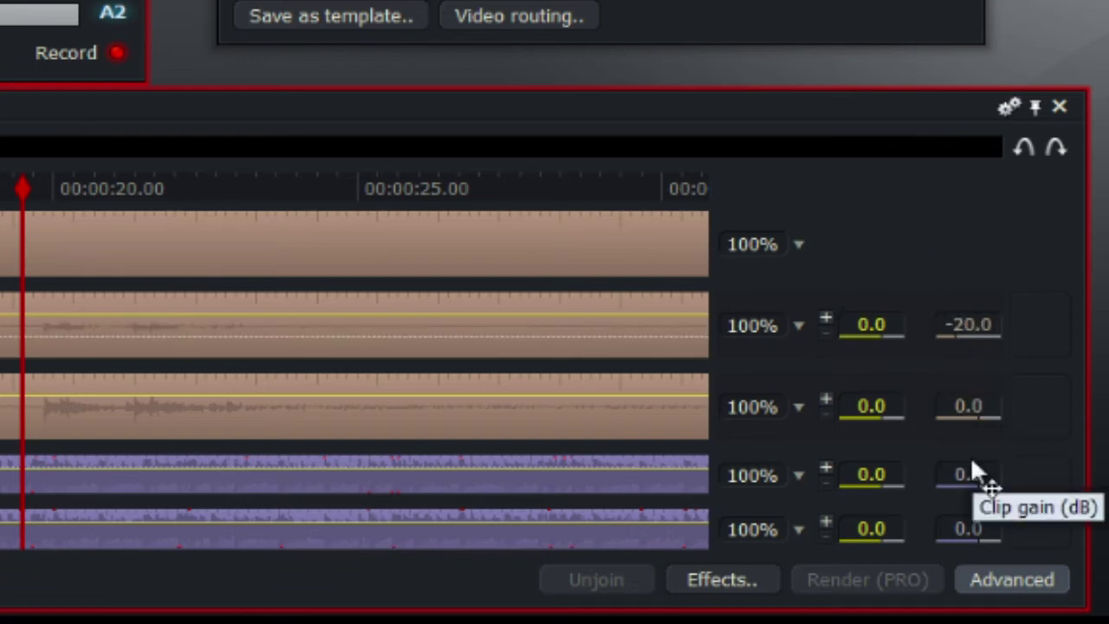
pyautogui.write('-20')
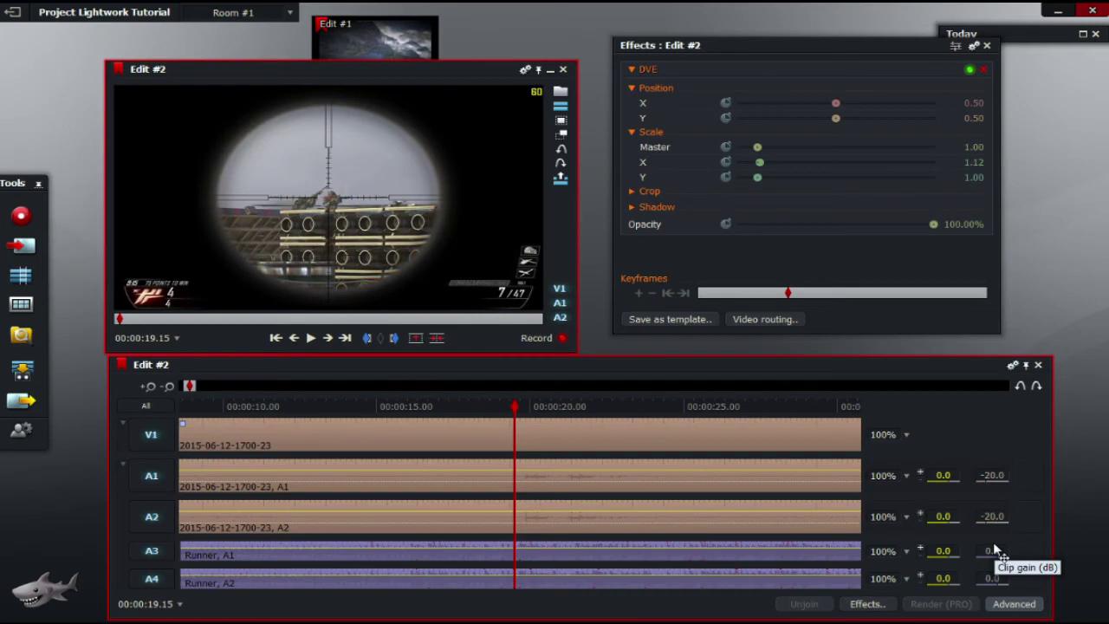
pyautogui.moveTo(514, 405); pyautogui.dragTo(454, 414)
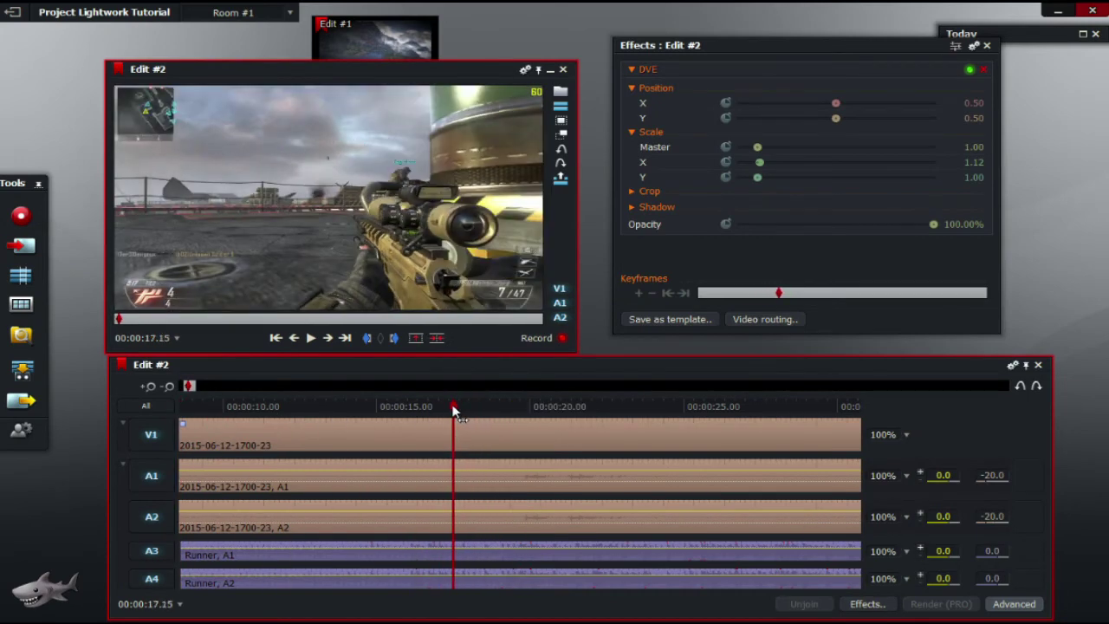
pyautogui.press('space')
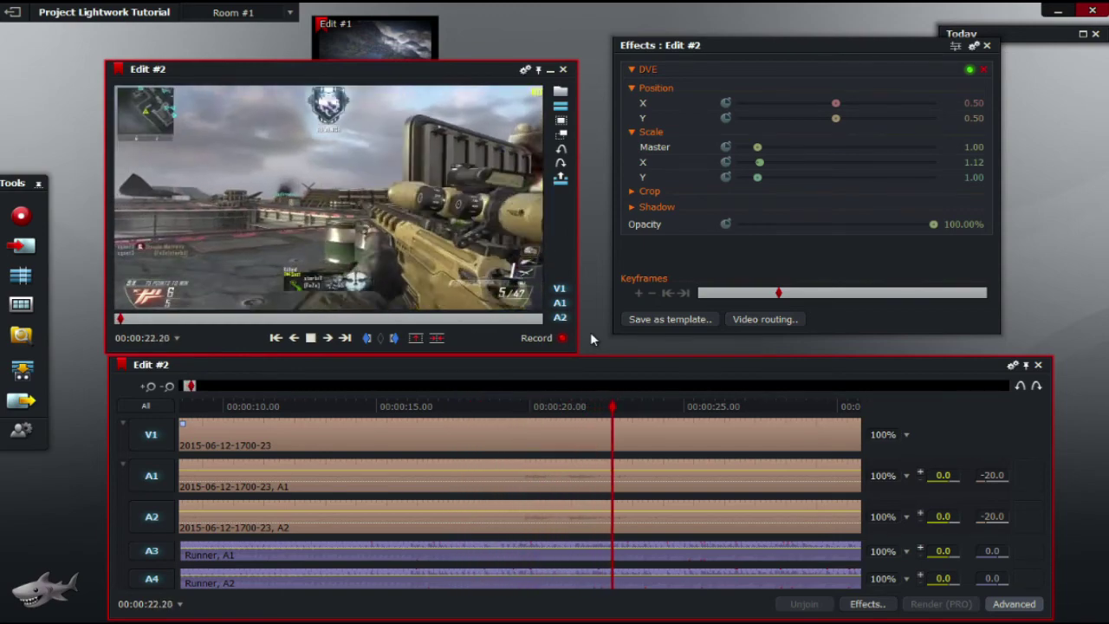
pyautogui.press('space')
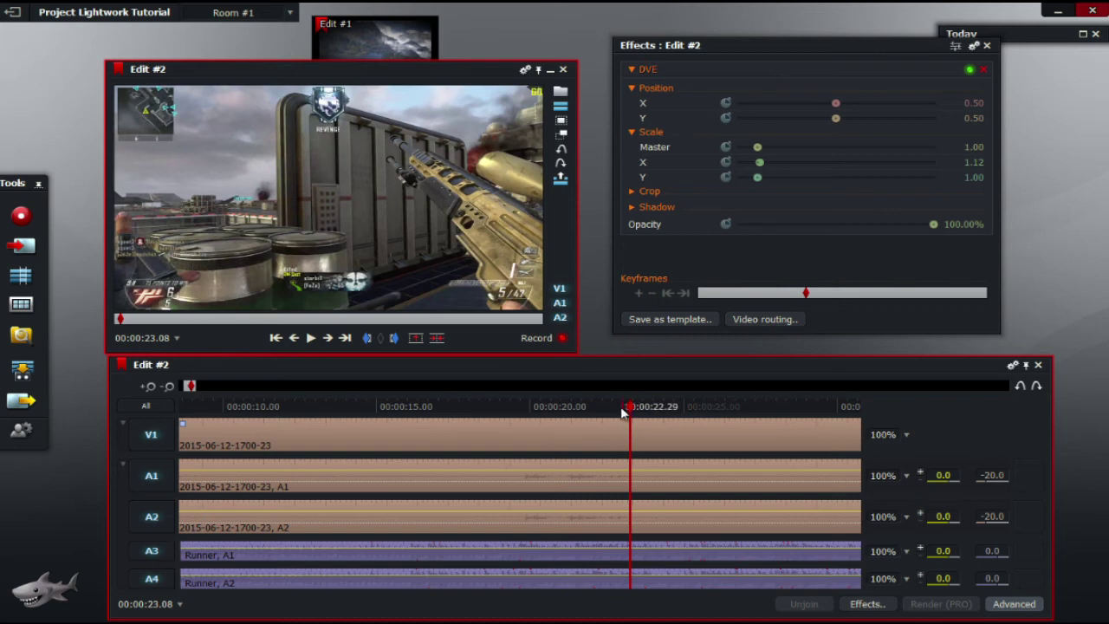
pyautogui.moveTo(560, 407); pyautogui.dragTo(519, 407)
# Step: Zoom in, park the playhead near 00:00:19.20, and add level keyframes on A1 and A2
pyautogui.scroll(2, 520, 404)
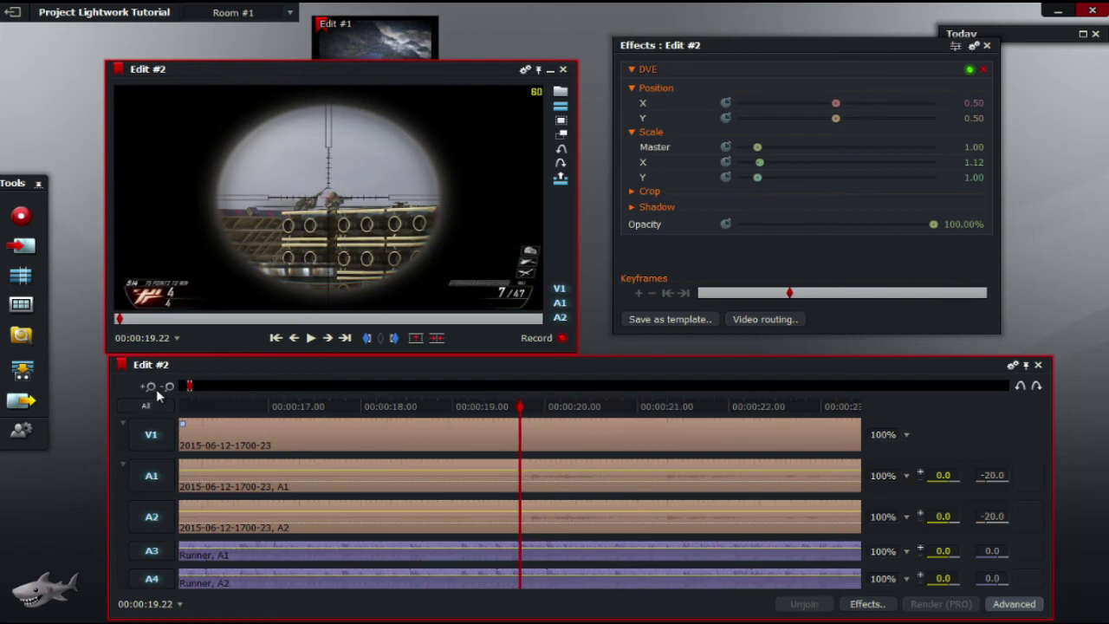
pyautogui.scroll(2, 520, 404)
pyautogui.click(538, 405)
pyautogui.moveTo(538, 406); pyautogui.dragTo(598, 422)
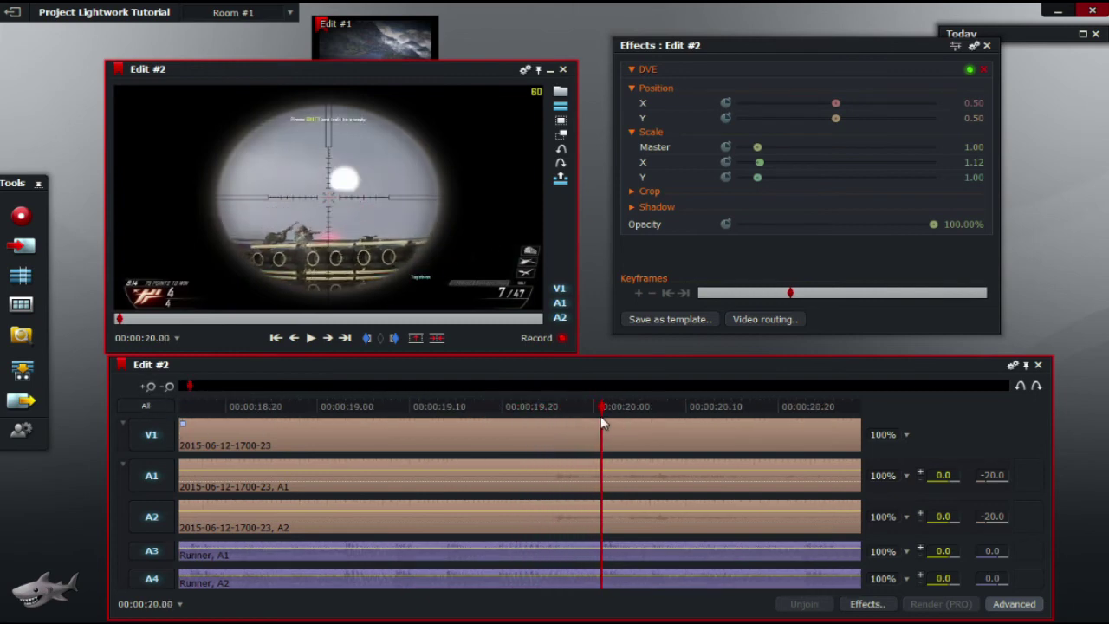
pyautogui.moveTo(602, 423); pyautogui.dragTo(549, 414)
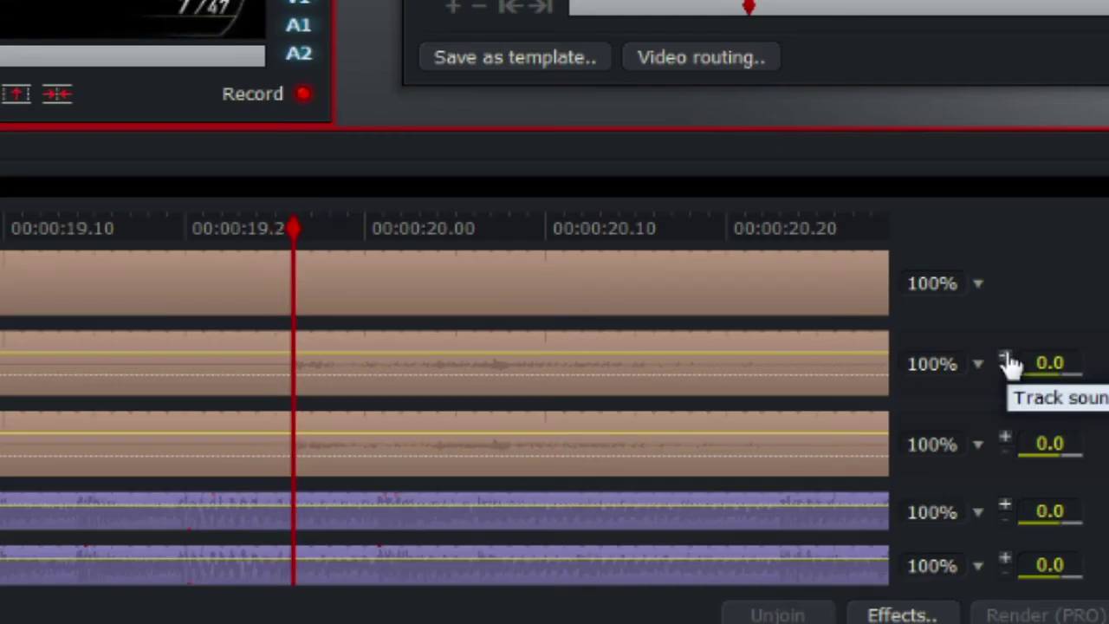
pyautogui.click(1006, 357)
pyautogui.click(1007, 438)
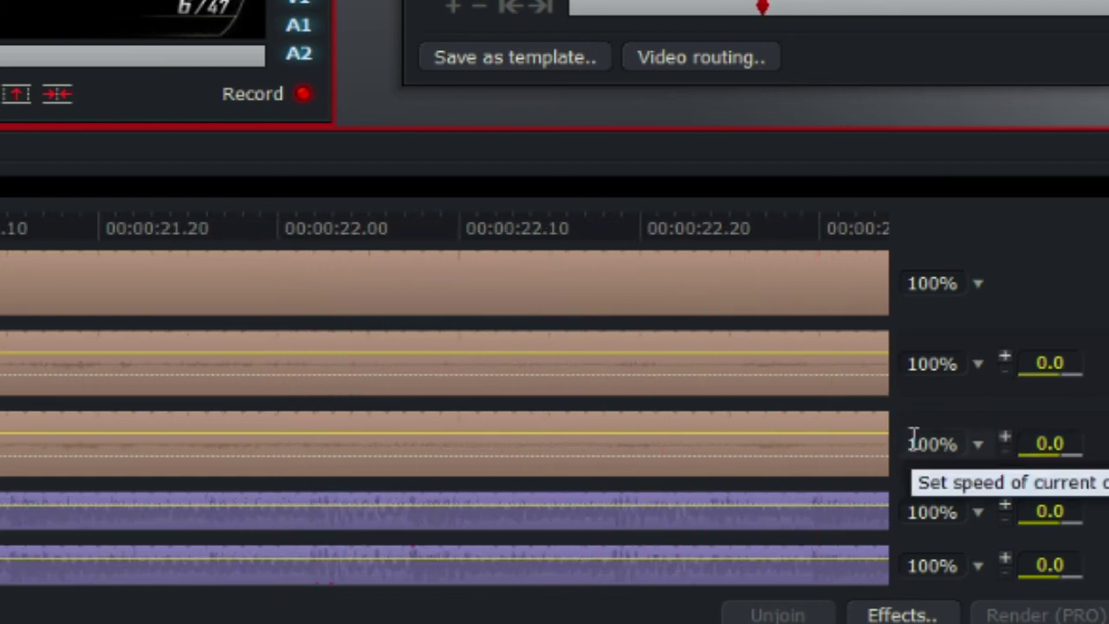
# Step: Add A1 and A2 keyframes at the shot's end, then an A3 keyframe near 00:00:19.2
pyautogui.press('space')
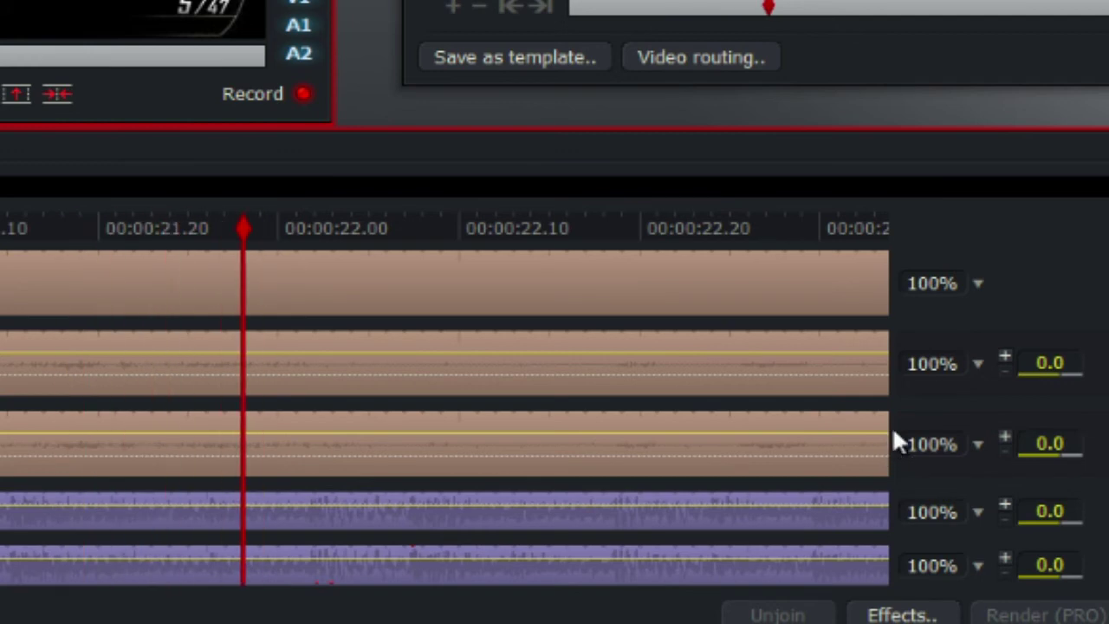
pyautogui.click(1006, 363)
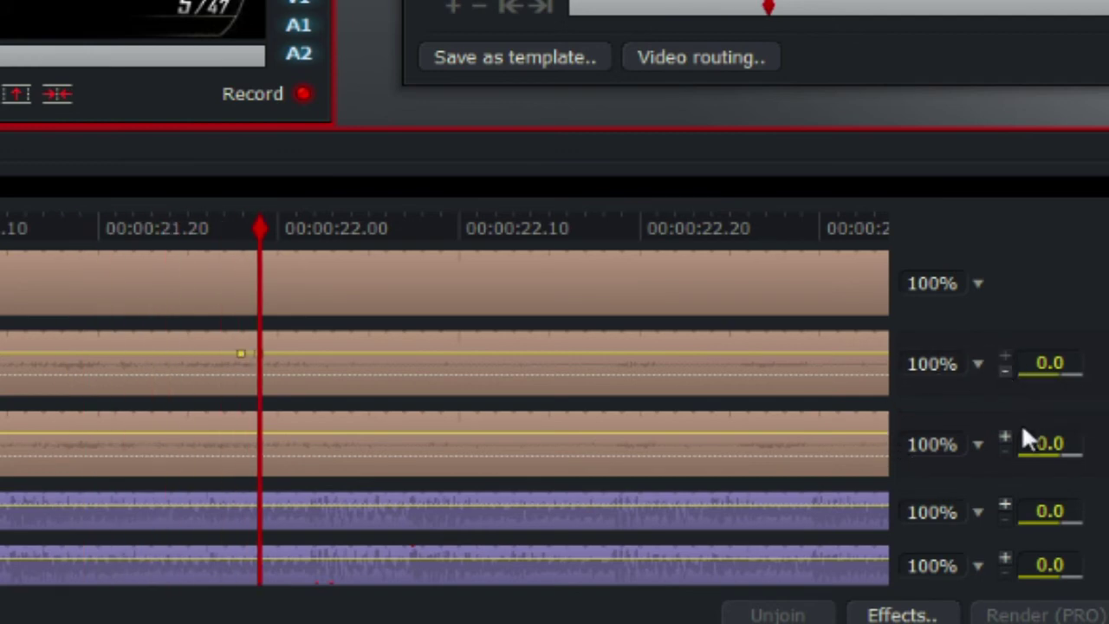
pyautogui.click(1005, 440)
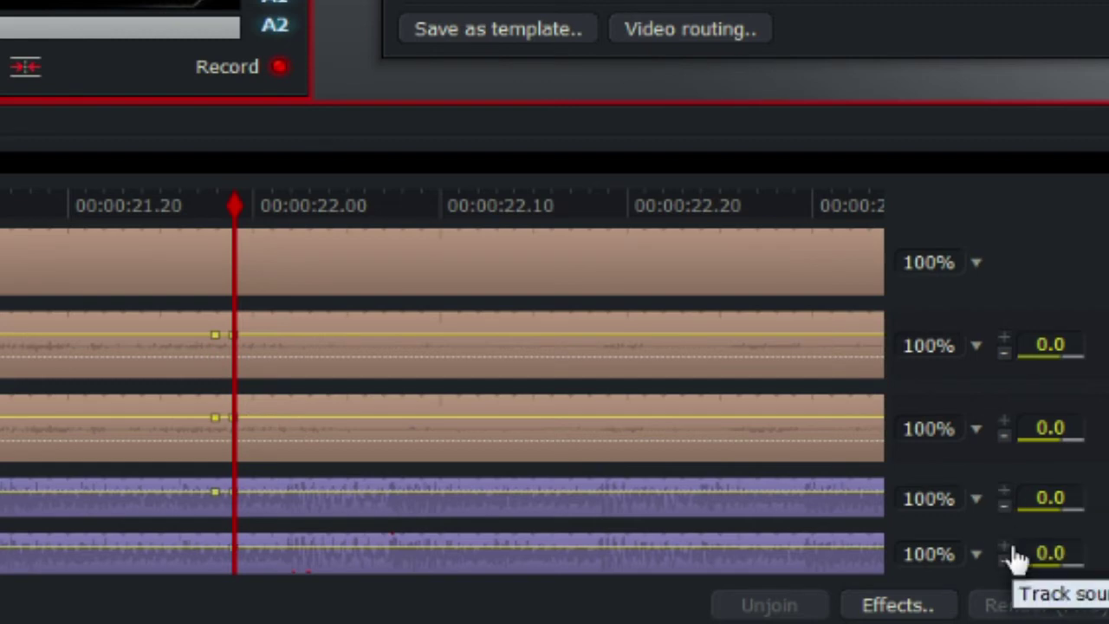
pyautogui.press('j')
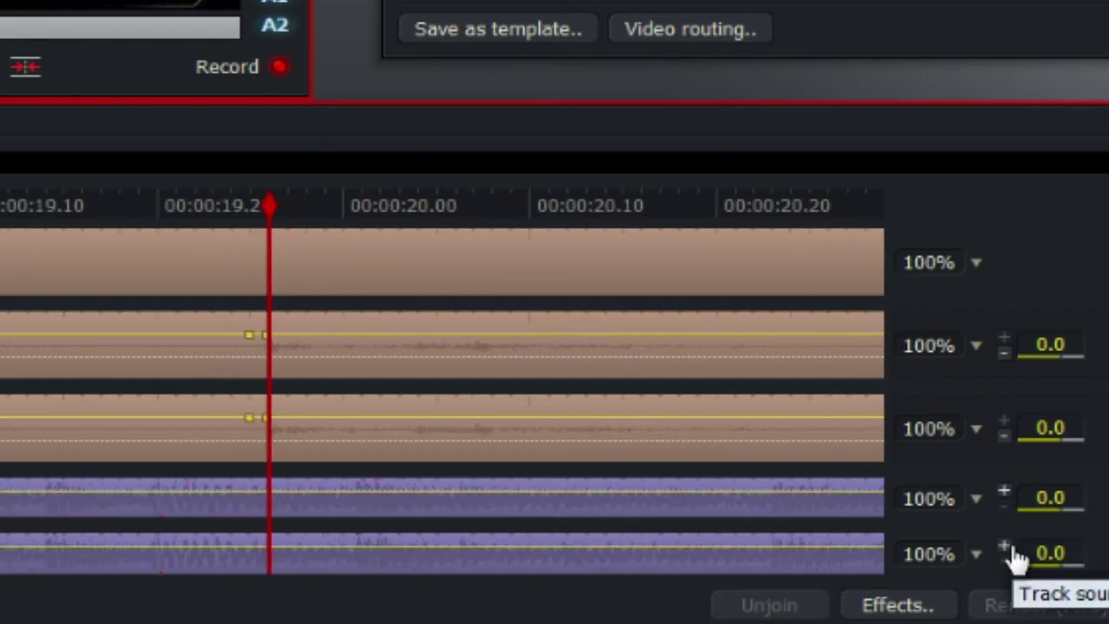
pyautogui.click(1005, 494)
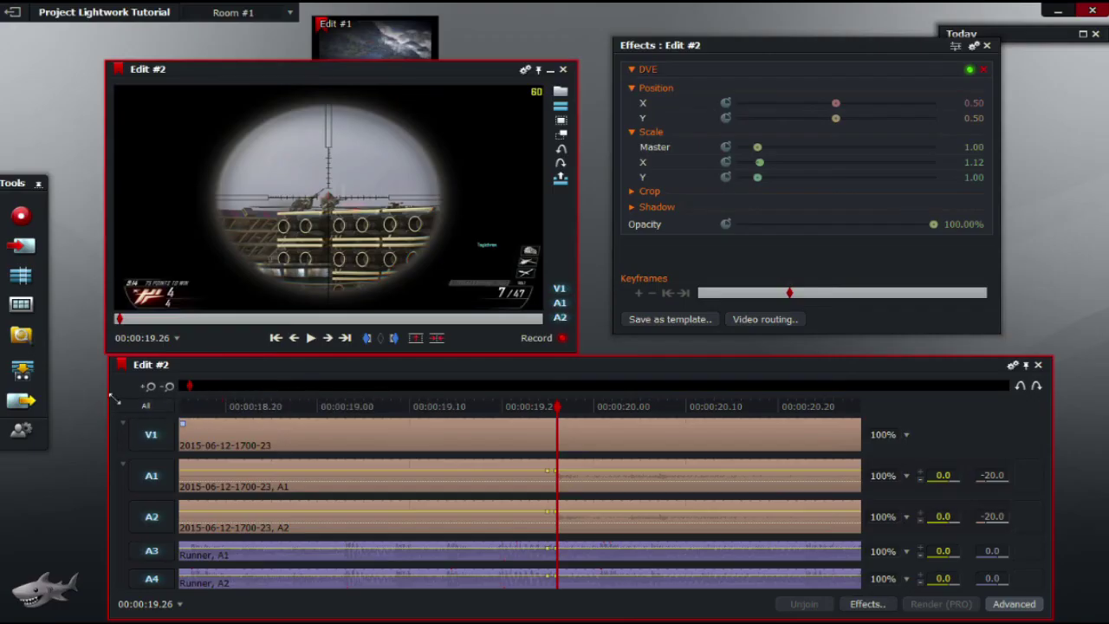
# Step: At the first keyframe, set A1 and A2 levels to +10.0 and A3 and A4 to -20.0
pyautogui.click(936, 472)
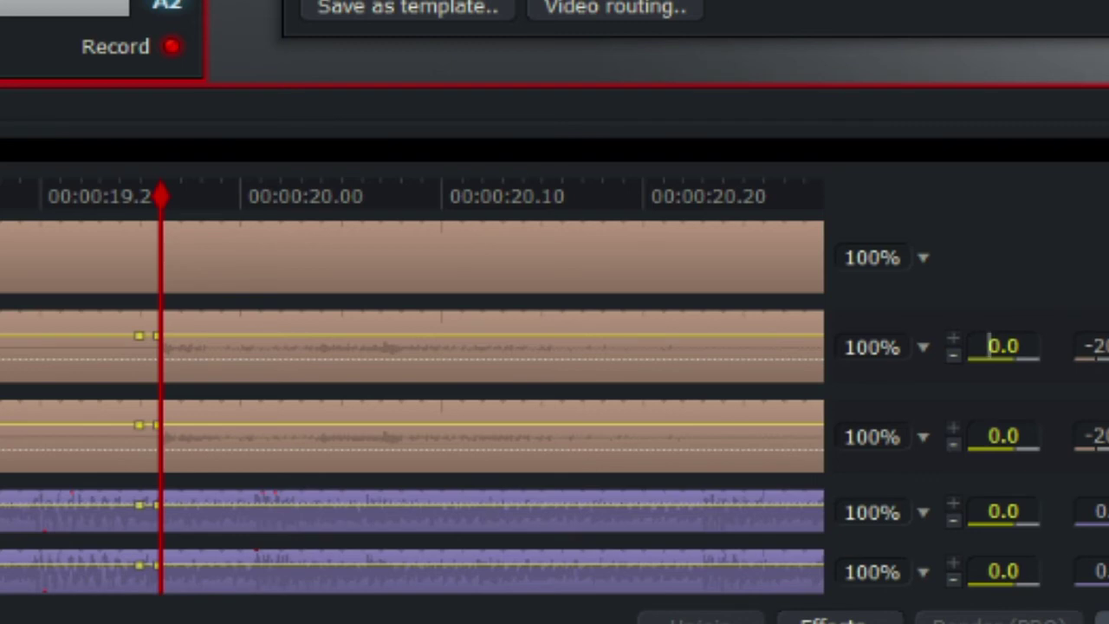
pyautogui.write('+2')
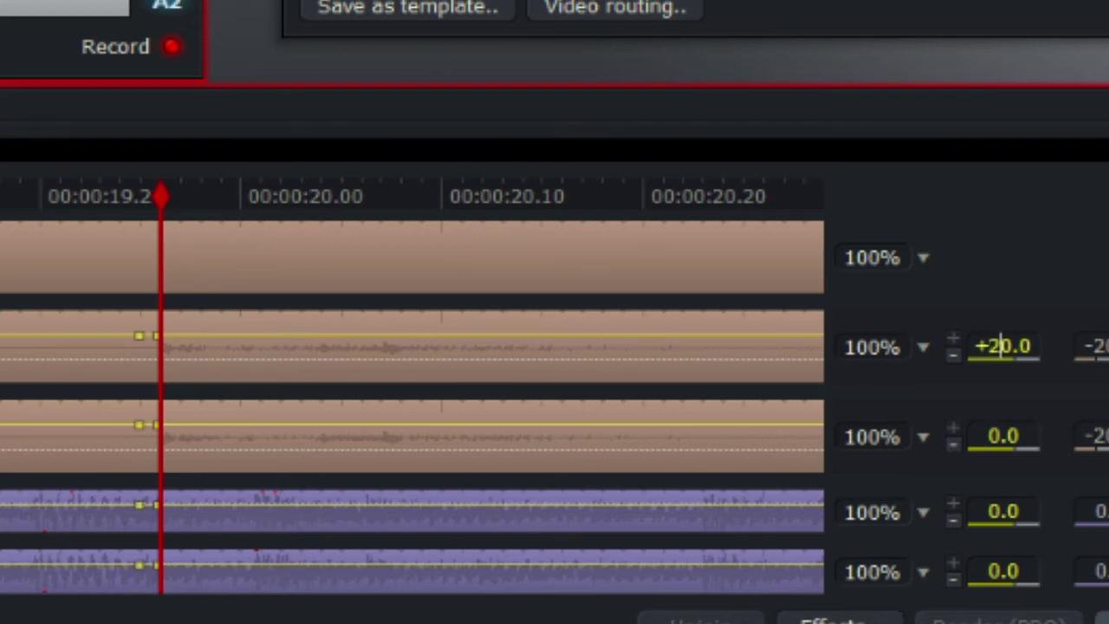
pyautogui.press('Escape')
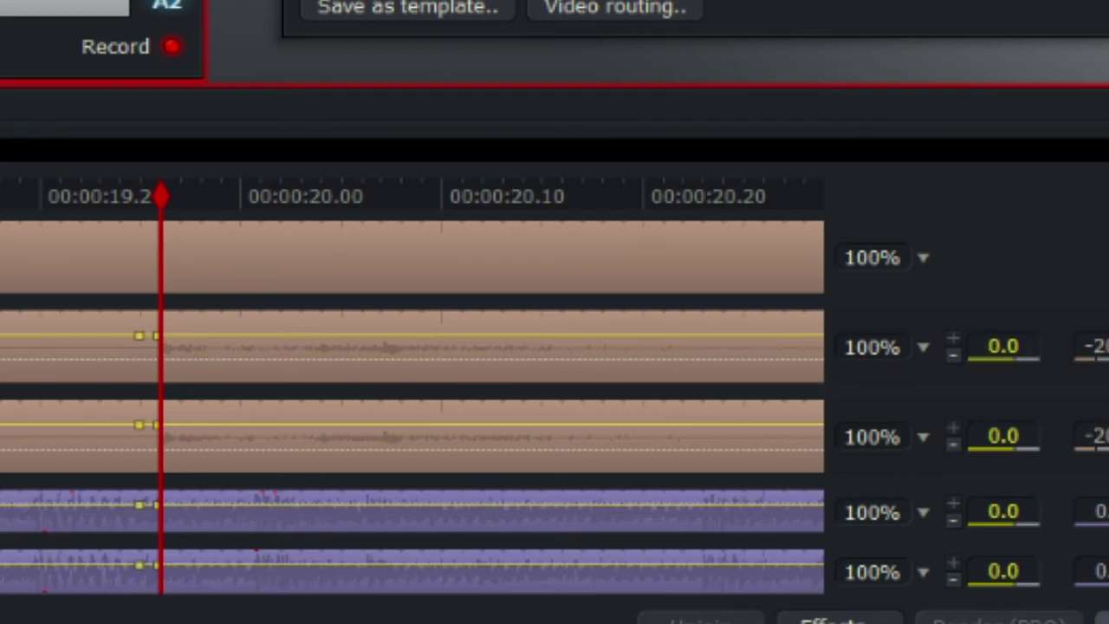
pyautogui.click(988, 346)
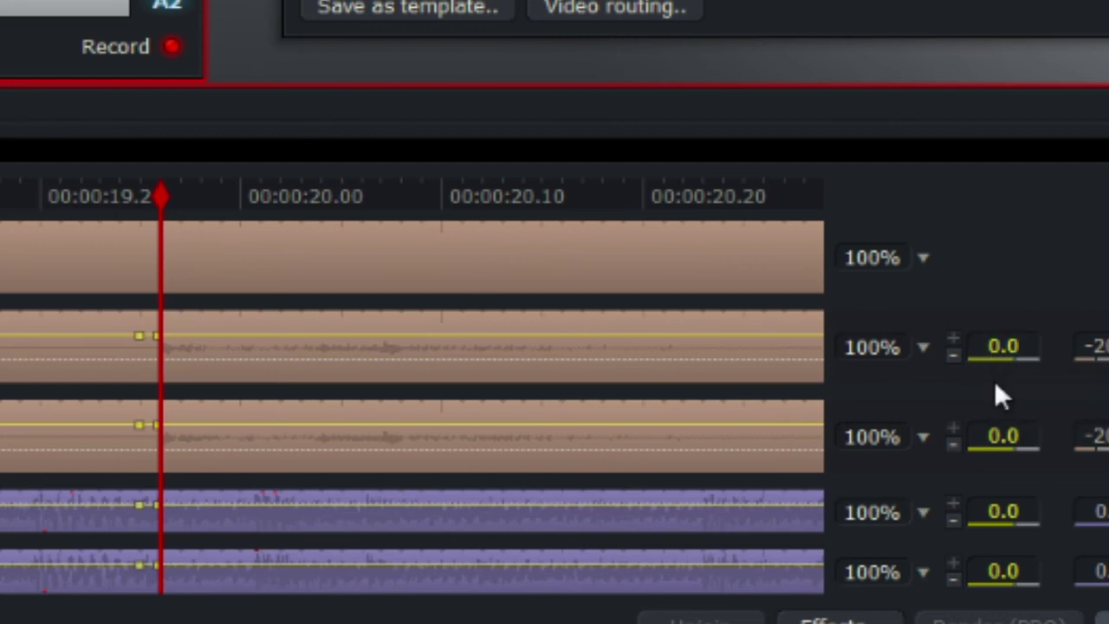
pyautogui.write('+1')
pyautogui.press('Return')
pyautogui.click(989, 437)
pyautogui.write('+1')
pyautogui.press('Return')
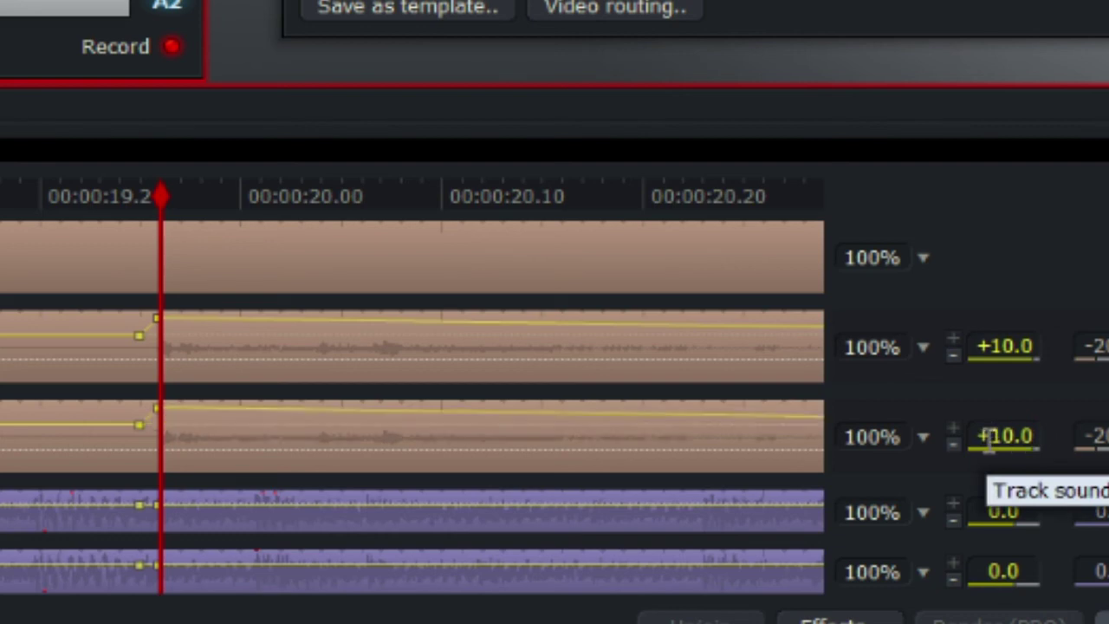
pyautogui.click(979, 510)
pyautogui.write('-')
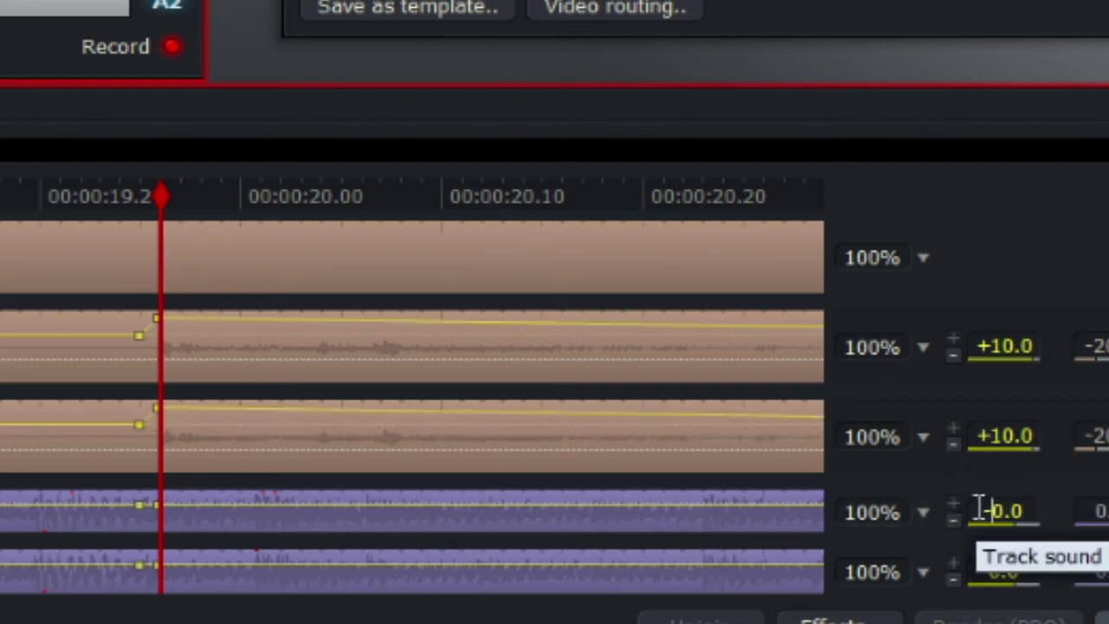
pyautogui.write('2')
pyautogui.press('Return')
pyautogui.click(989, 570)
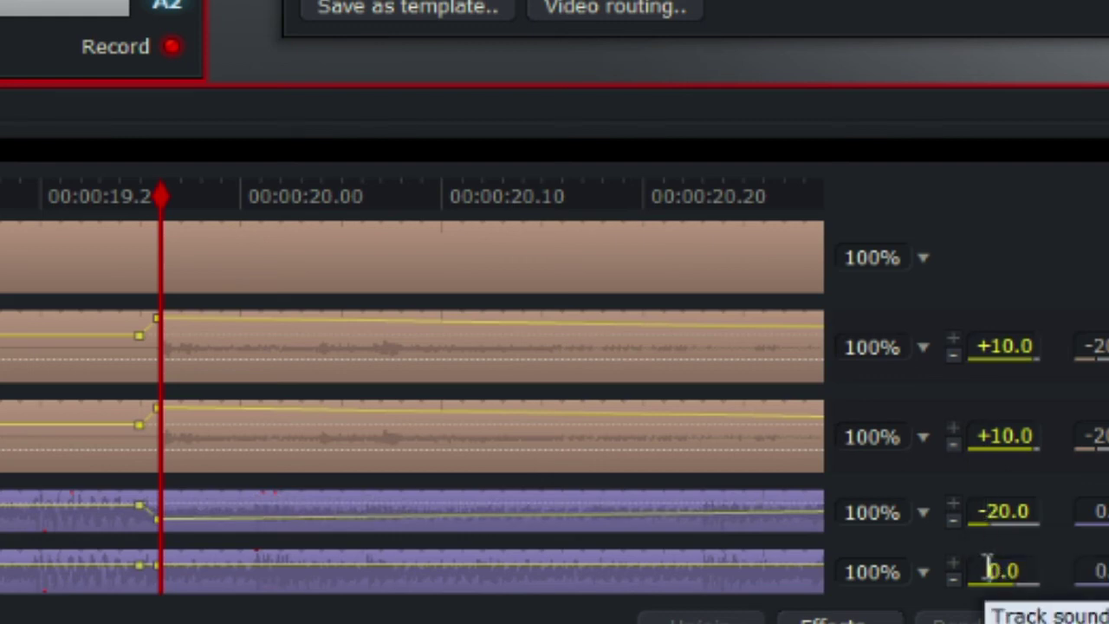
pyautogui.write('-2')
pyautogui.press('Return')
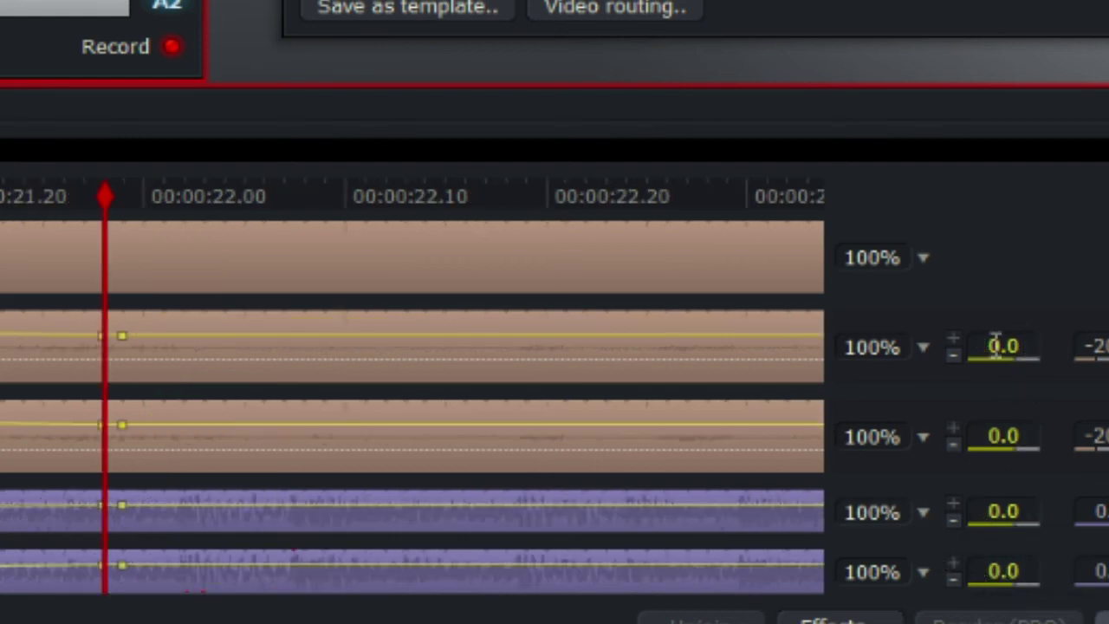
# Step: At the later keyframe, set A1 and A2 to +10.0 and A3 and A4 to -20.0
pyautogui.click(990, 346)
pyautogui.write('+1')
pyautogui.press('Return')
pyautogui.click(990, 436)
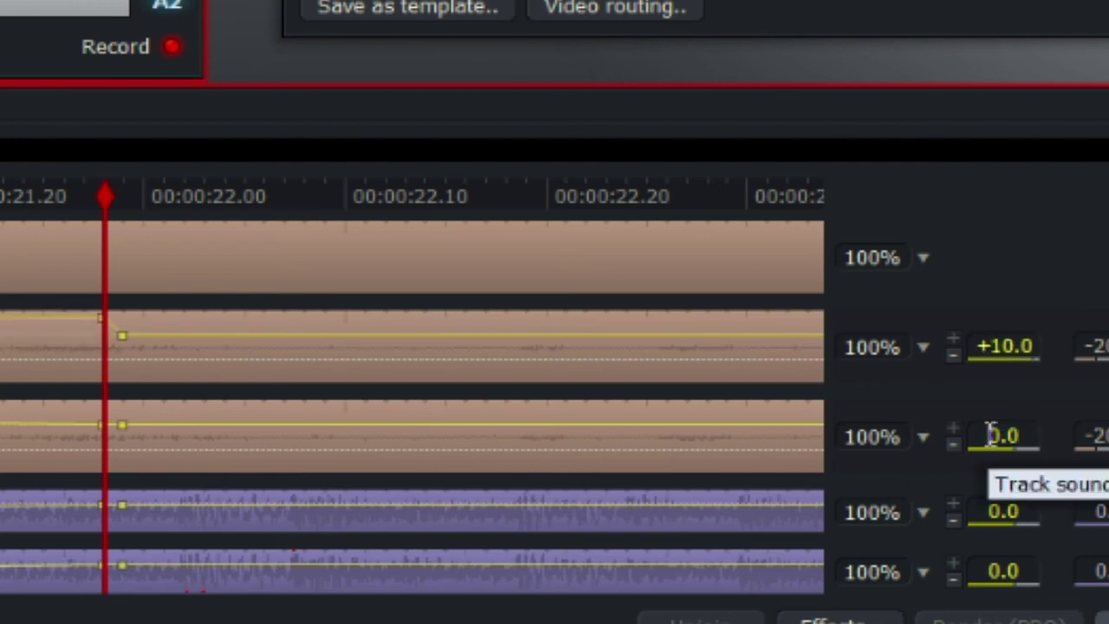
pyautogui.write('+1')
pyautogui.press('Return')
pyautogui.click(985, 511)
pyautogui.write('-2')
pyautogui.press('Return')
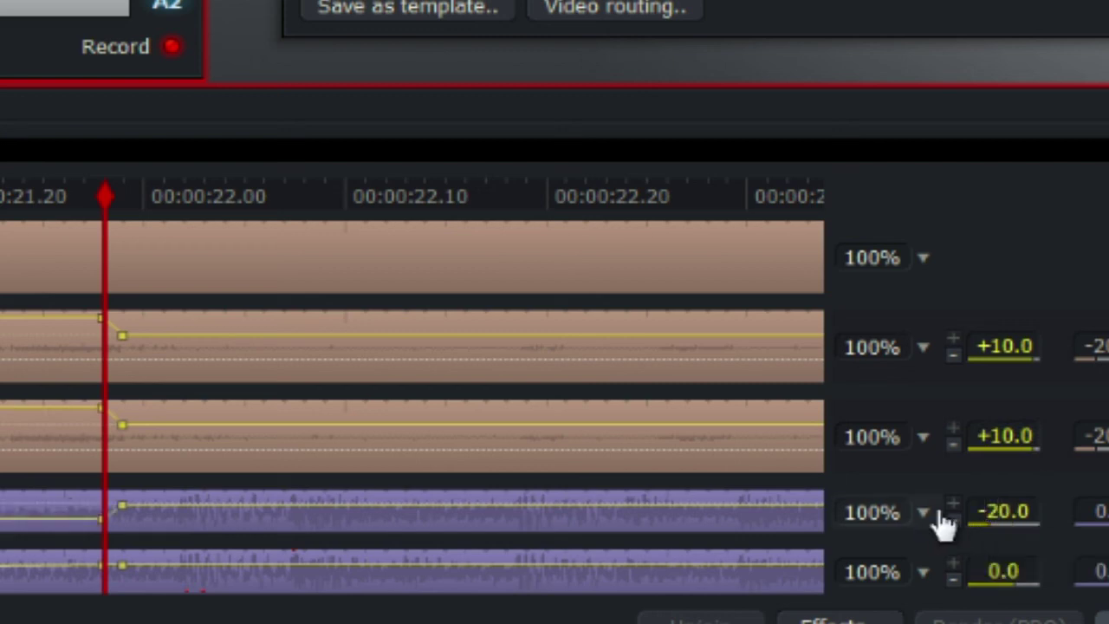
pyautogui.click(985, 570)
pyautogui.write('-2')
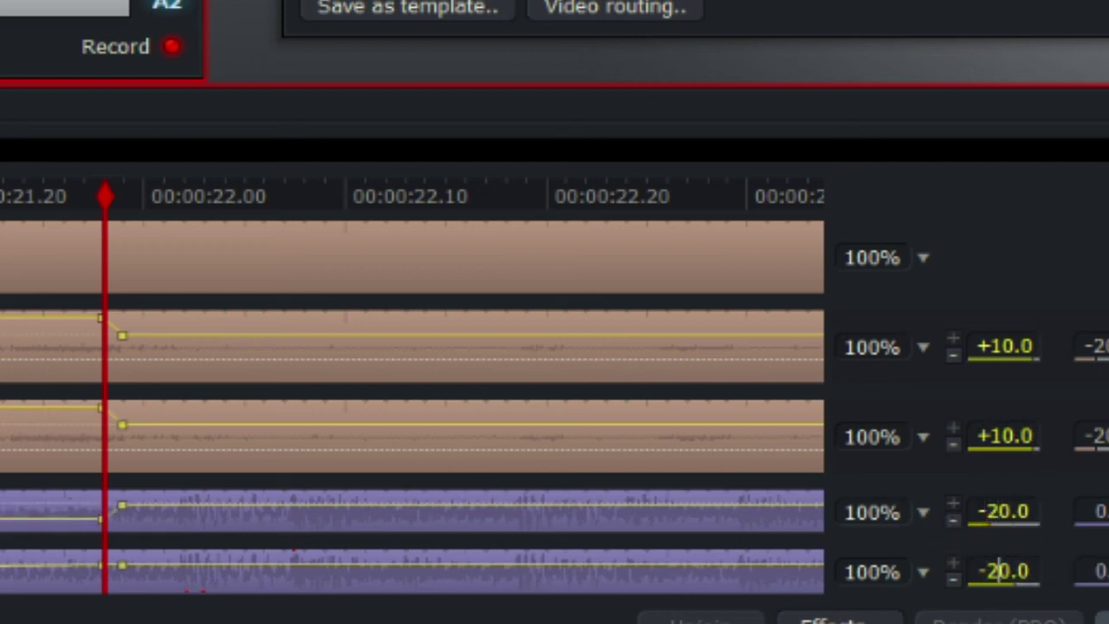
pyautogui.press('Return')
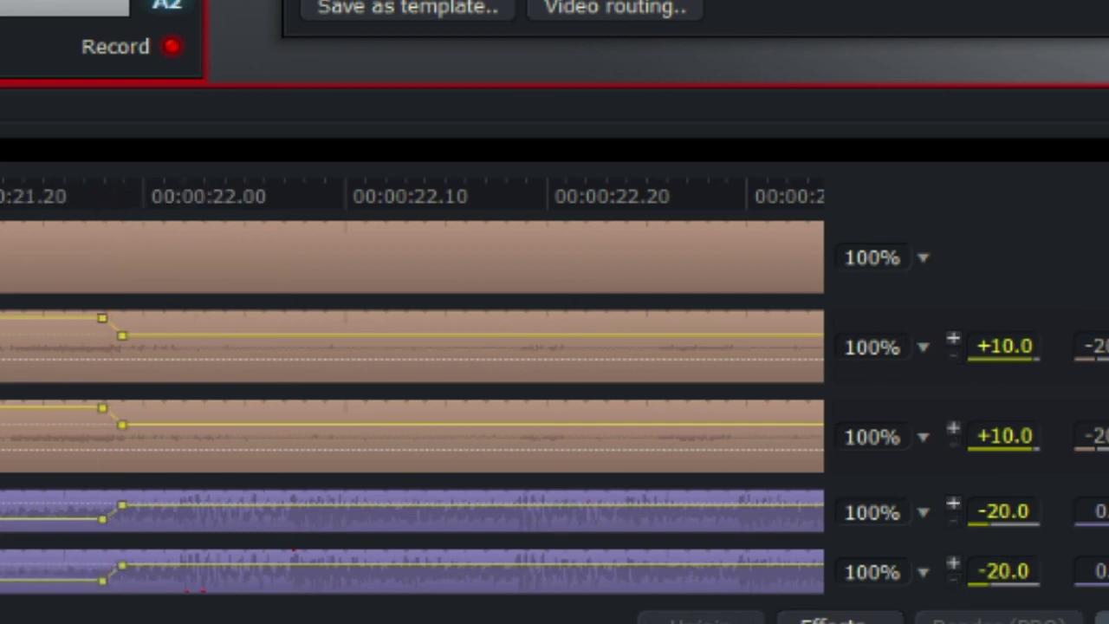
pyautogui.scroll(-5, 520, 407)
pyautogui.moveTo(520, 407); pyautogui.dragTo(347, 404)
pyautogui.press('space')
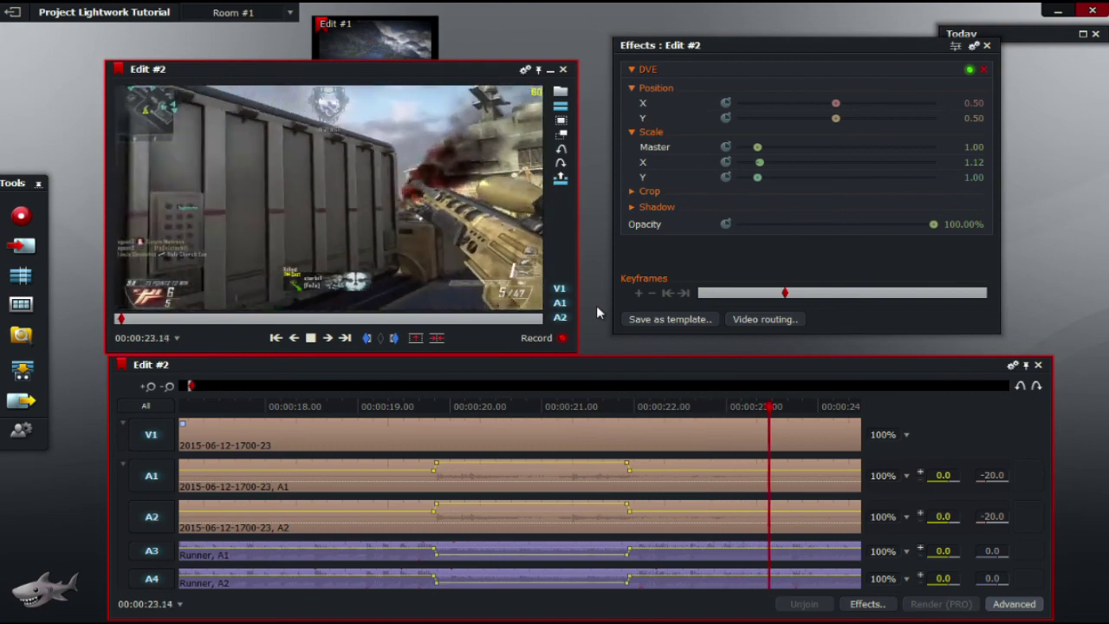
pyautogui.press('space')
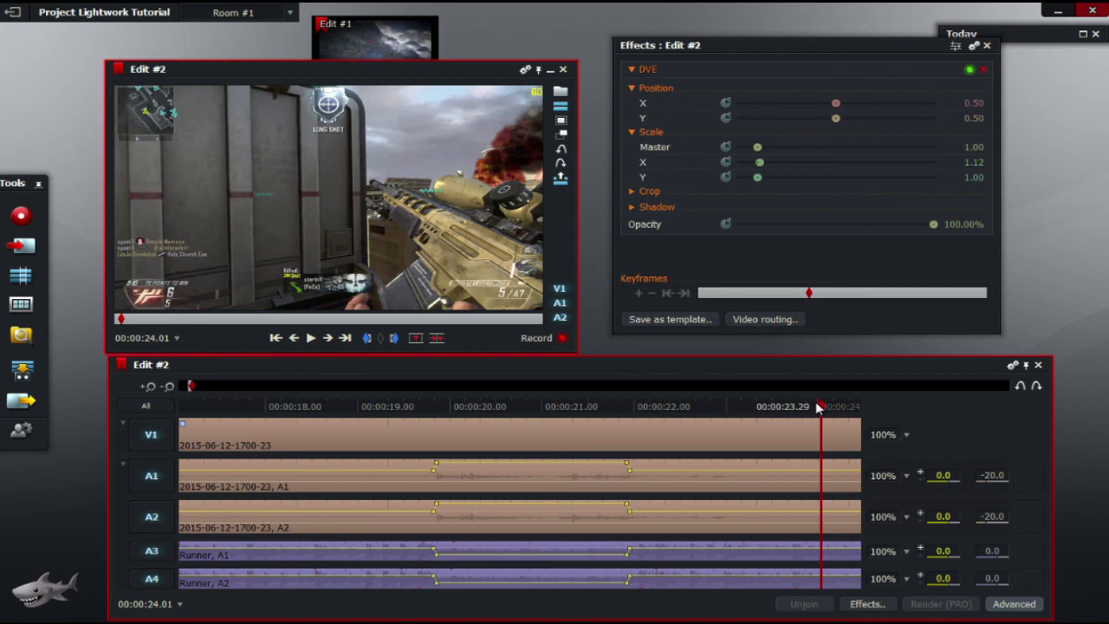
# Step: Scroll the A3 and A4 clip gain down to -10.0 dB, then play back from 00:00:18.29
pyautogui.moveTo(823, 407); pyautogui.dragTo(664, 407)
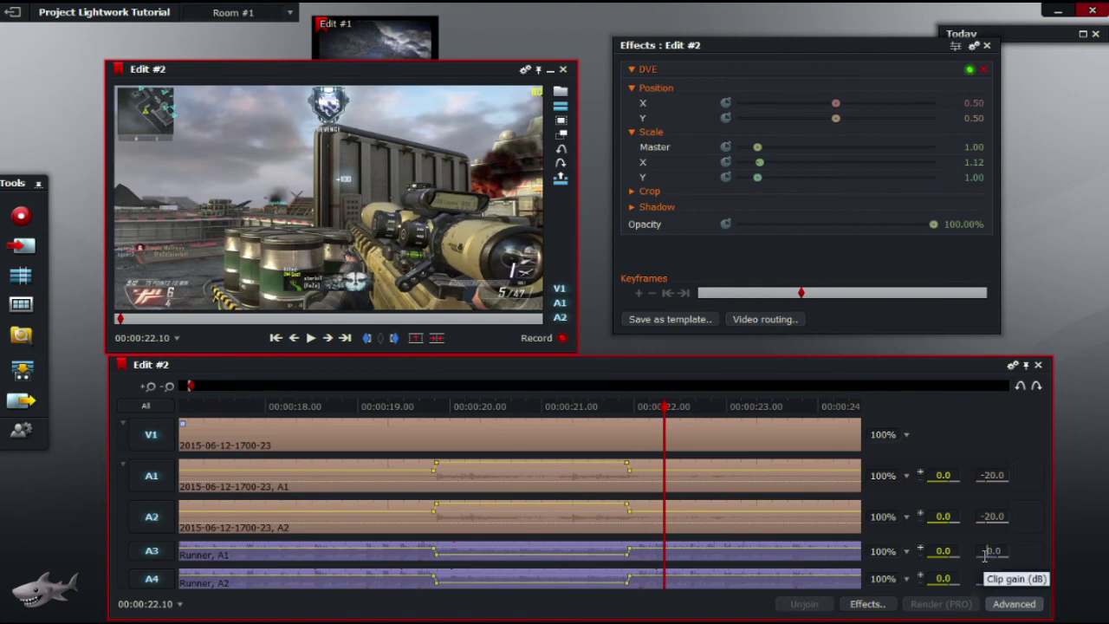
pyautogui.scroll(-5, 984, 554)
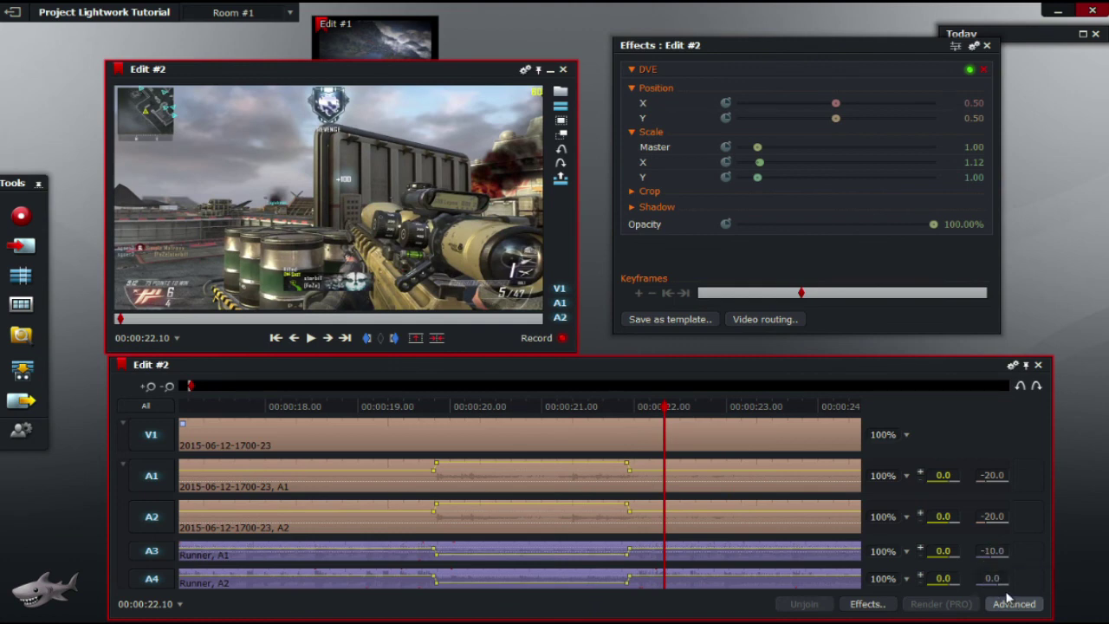
pyautogui.scroll(-5, 984, 578)
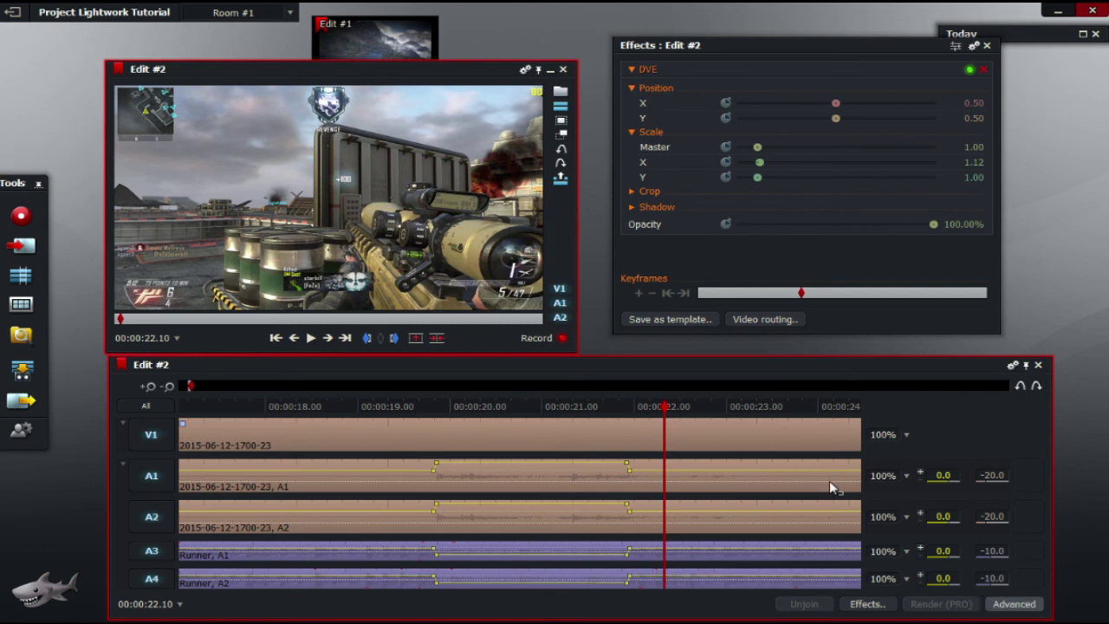
pyautogui.moveTo(670, 407); pyautogui.dragTo(354, 407)
pyautogui.press('space')
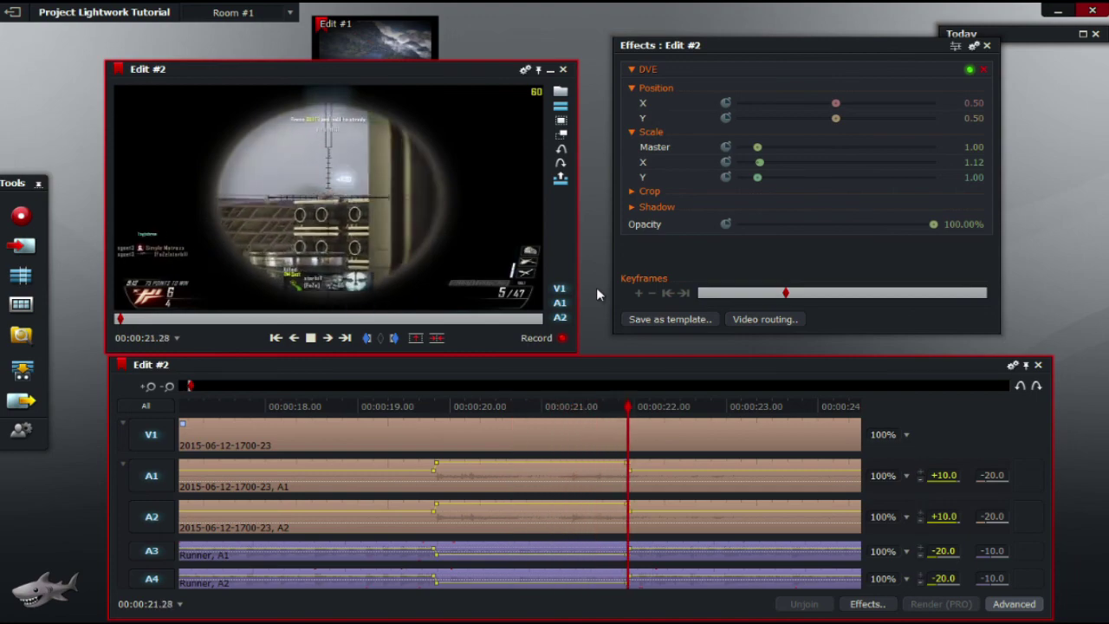
pyautogui.press('space')
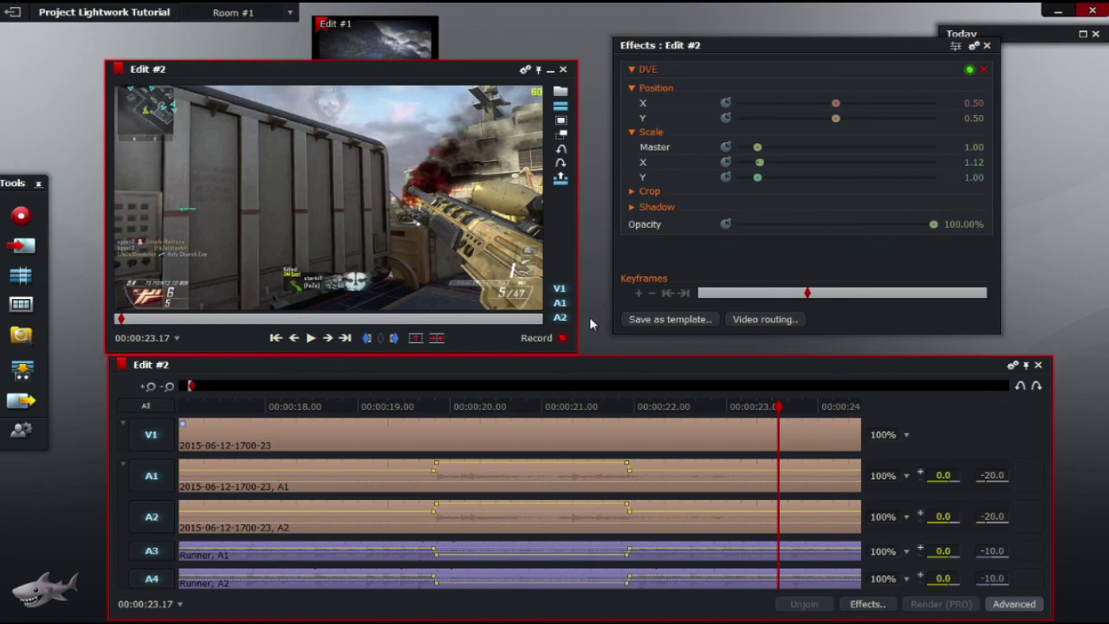
pyautogui.click(711, 406)
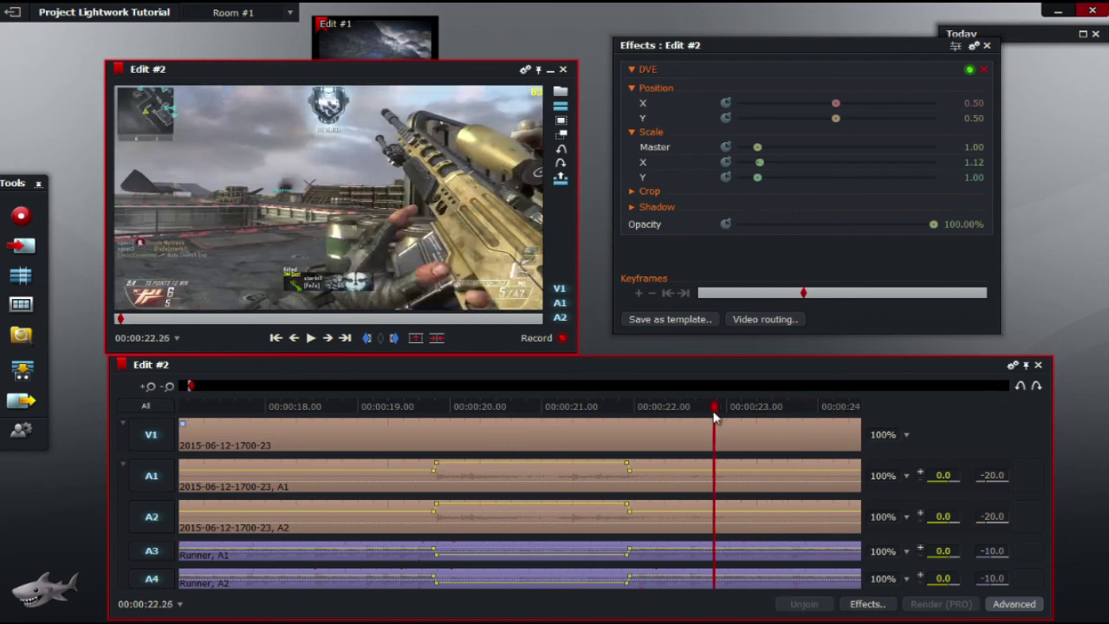